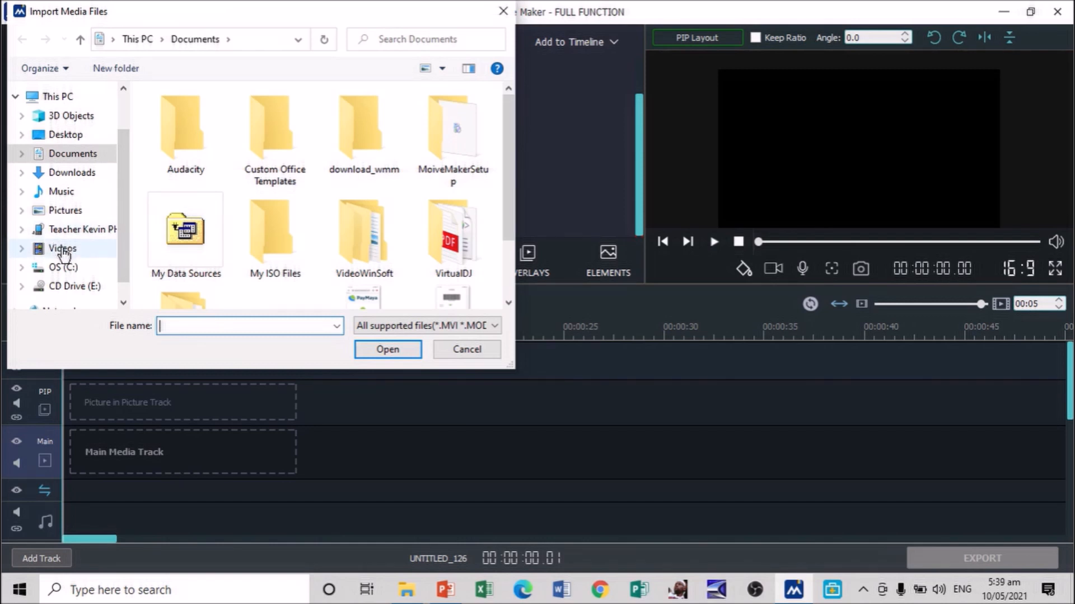
Import the video 20210507_140539 from the Videos folder into the project's main track.
{"action": "left_click", "coordinate": [63, 251]}
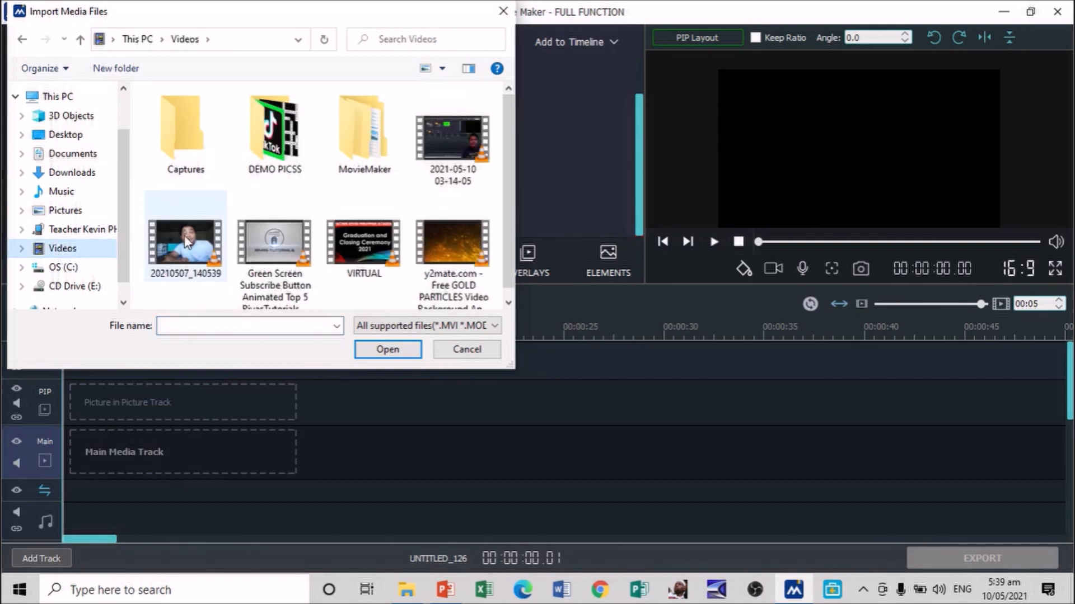
{"action": "left_click", "coordinate": [188, 252]}
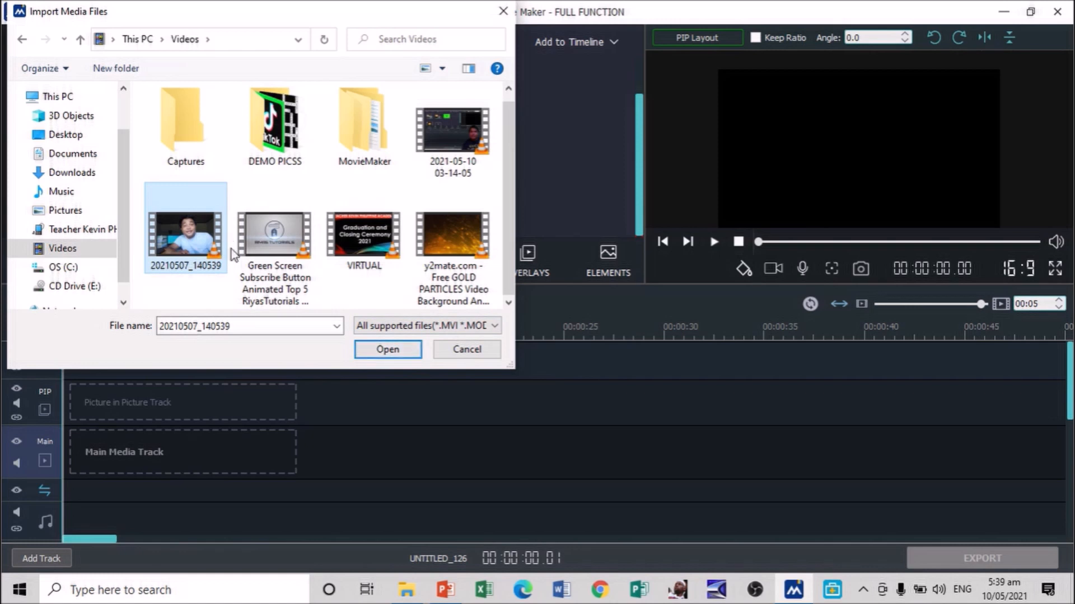
{"action": "left_click", "coordinate": [375, 351]}
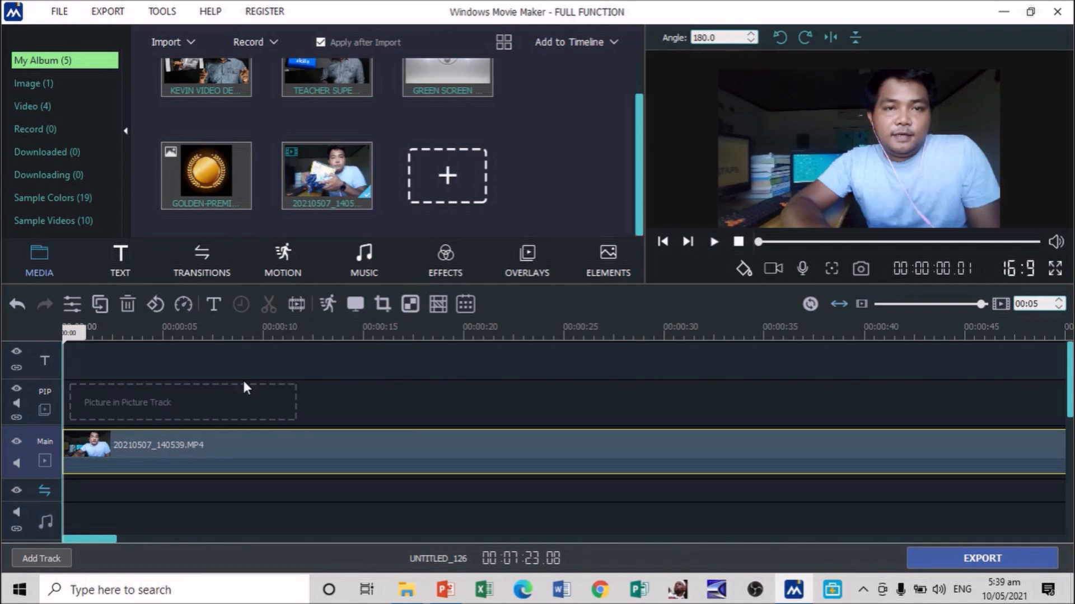
Split the main track clip at about 1 second and delete the short opening piece.
{"action": "left_click", "coordinate": [178, 441]}
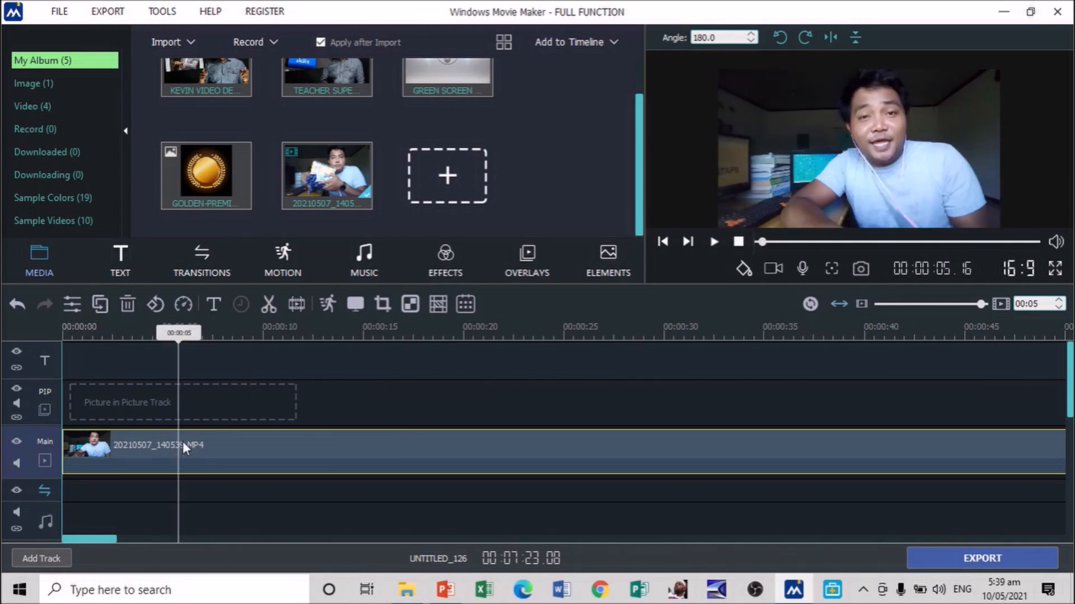
{"action": "left_click_drag", "start_coordinate": [179, 342], "coordinate": [197, 409]}
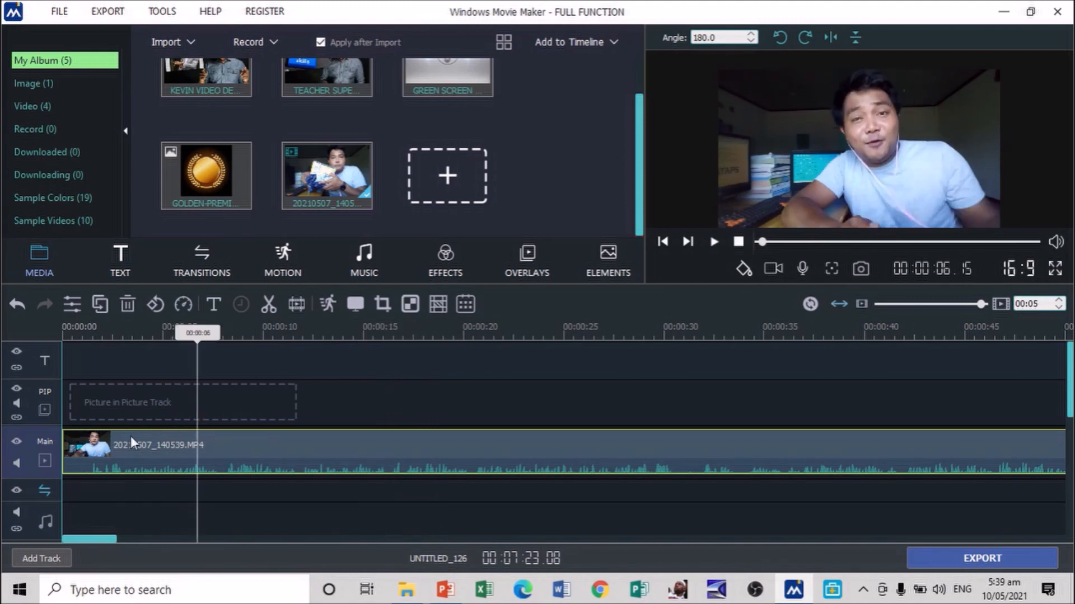
{"action": "left_click", "coordinate": [88, 469]}
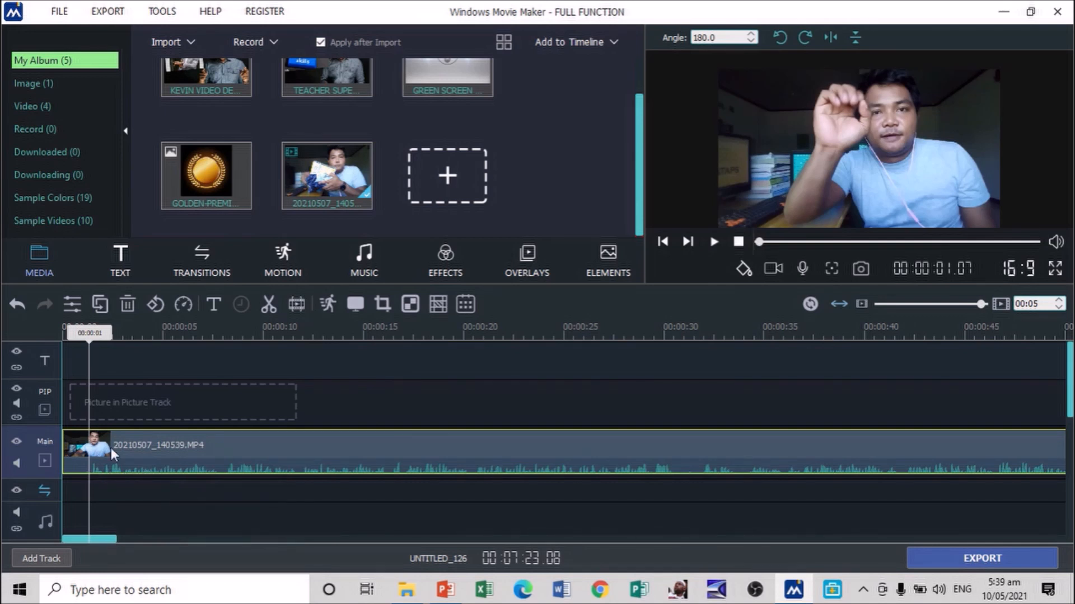
{"action": "left_click", "coordinate": [267, 312]}
{"action": "left_click", "coordinate": [76, 456]}
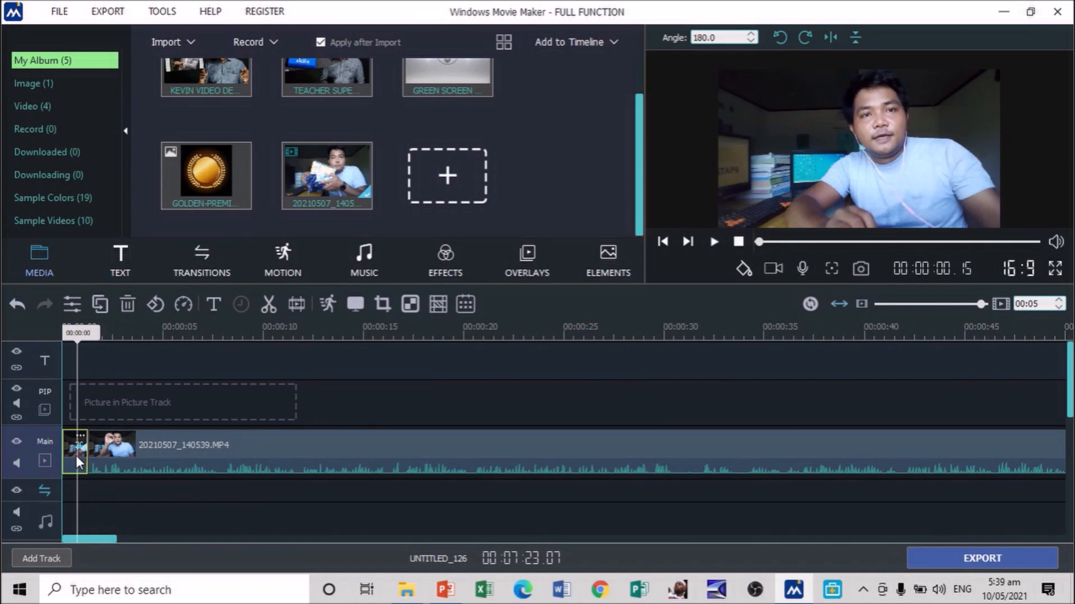
{"action": "key", "text": "Delete"}
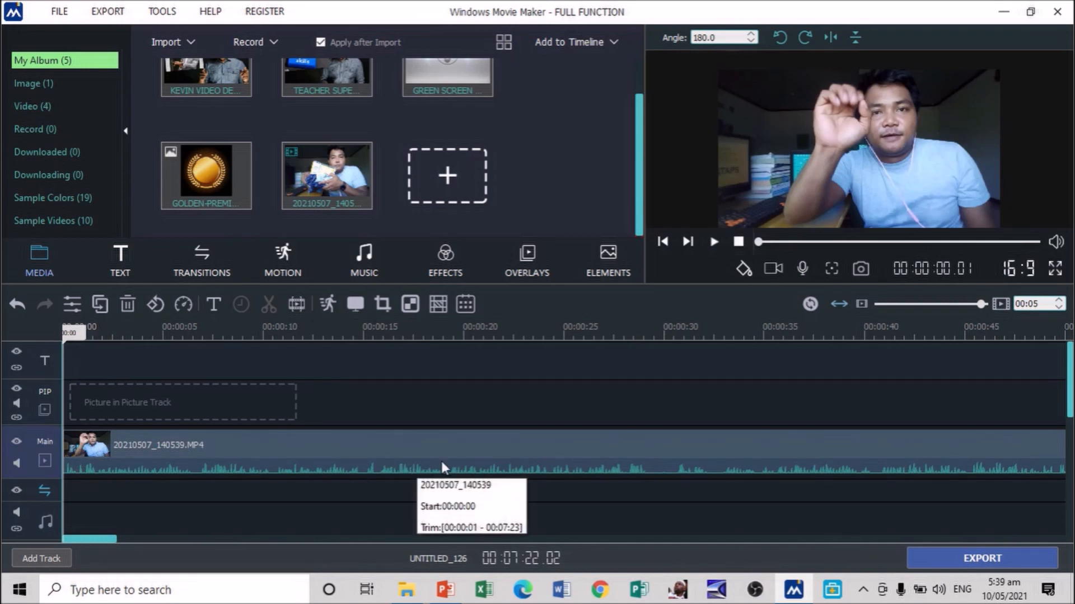
Split the main clip at about 15 seconds and insert the TEACHER SUPER INTRO clip between its two parts.
{"action": "left_click", "coordinate": [374, 470]}
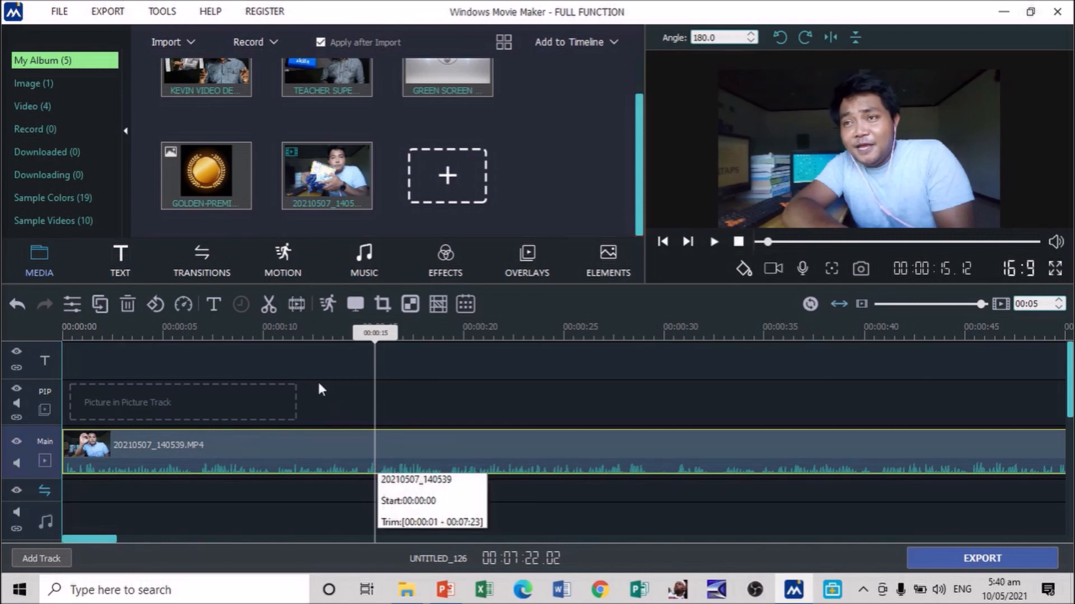
{"action": "left_click", "coordinate": [269, 307]}
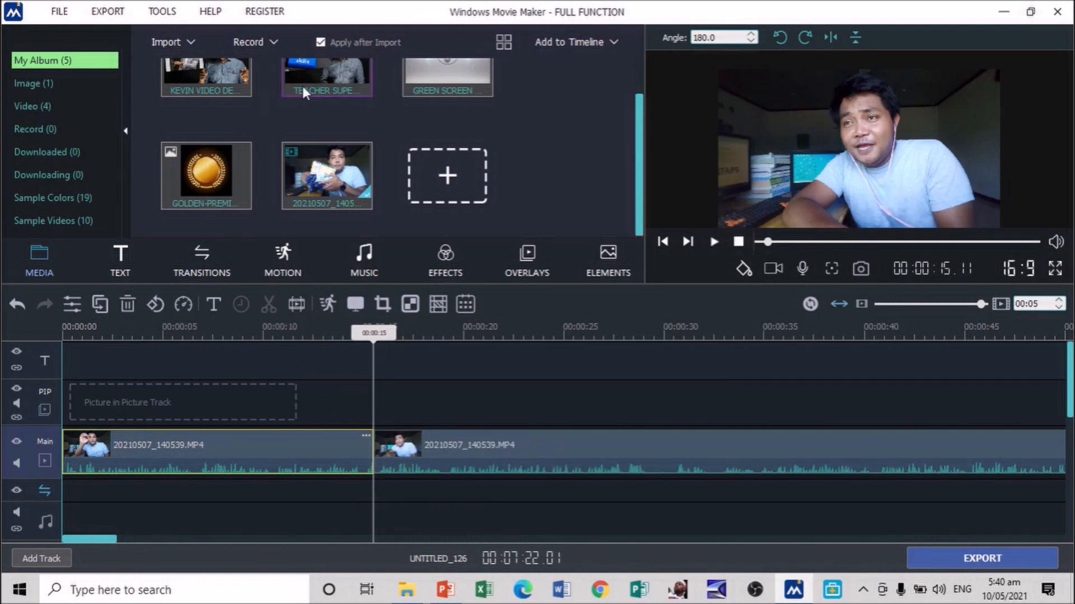
{"action": "left_click_drag", "start_coordinate": [313, 82], "coordinate": [339, 450]}
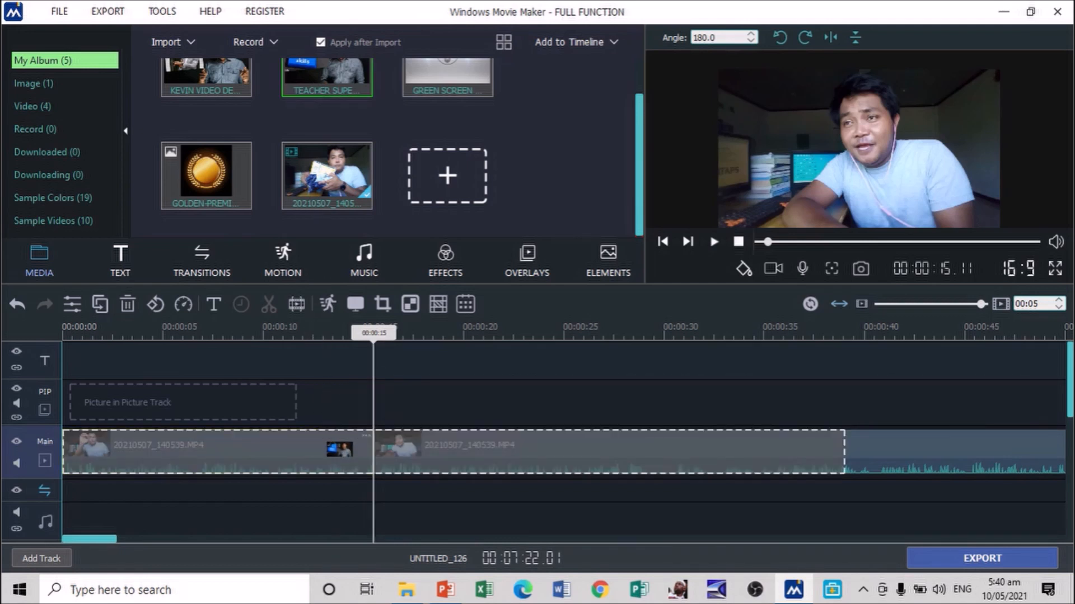
{"action": "left_click_drag", "start_coordinate": [339, 449], "coordinate": [282, 428]}
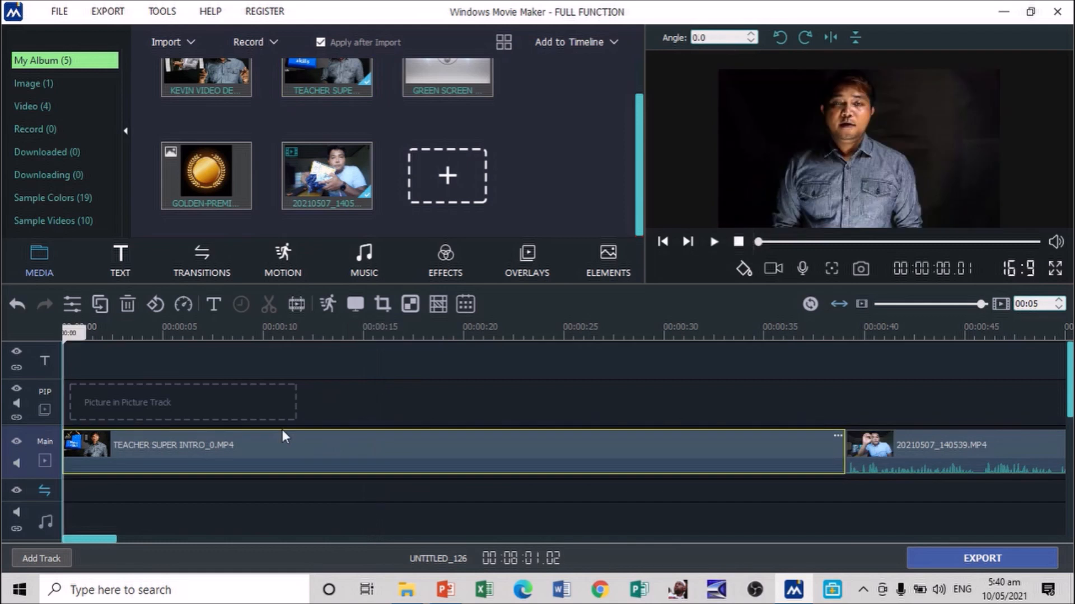
{"action": "left_click", "coordinate": [895, 453]}
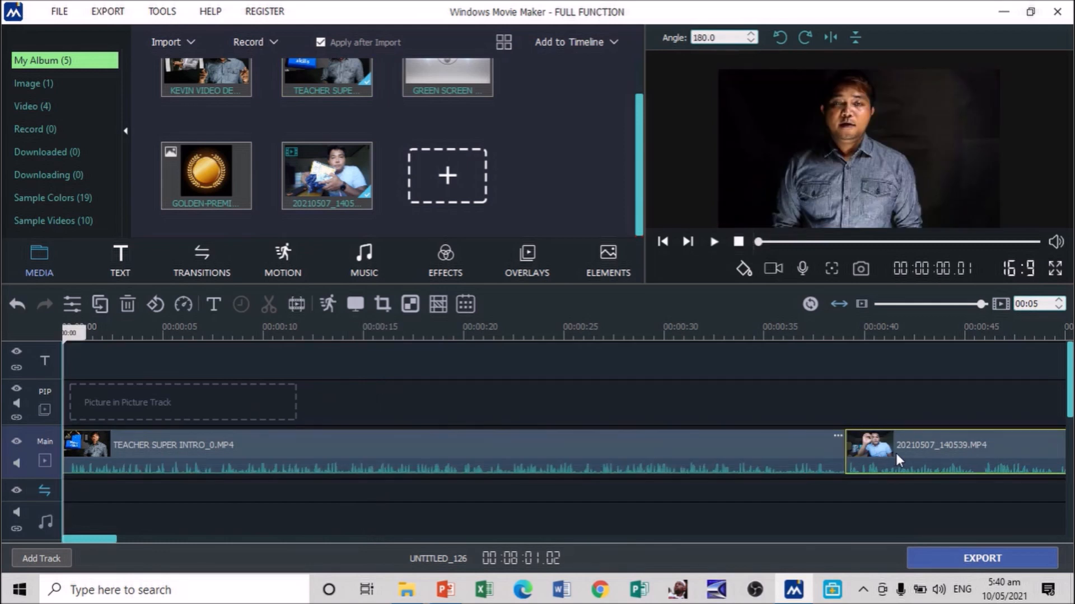
{"action": "left_click_drag", "start_coordinate": [896, 452], "coordinate": [98, 450]}
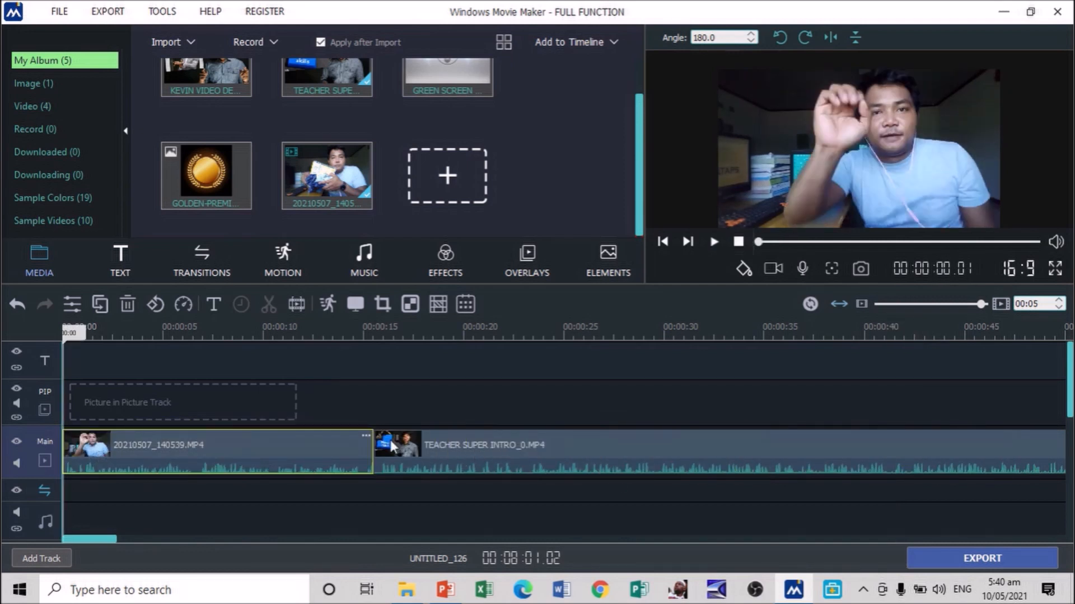
Preview the cut from the first clip into the TEACHER SUPER INTRO clip.
{"action": "left_click", "coordinate": [341, 449]}
{"action": "key", "text": "space"}
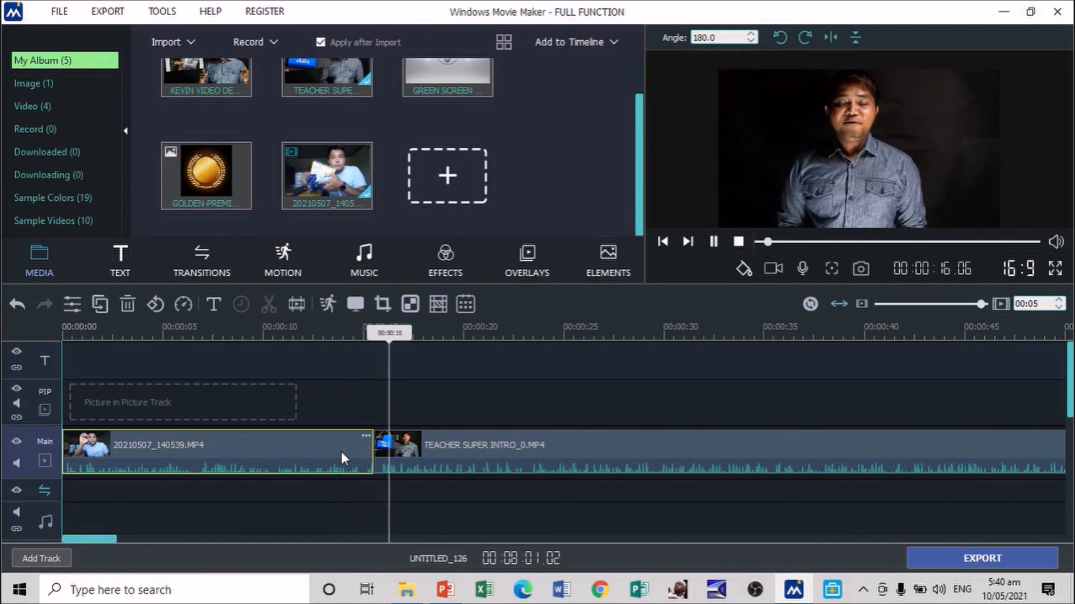
{"action": "key", "text": "space"}
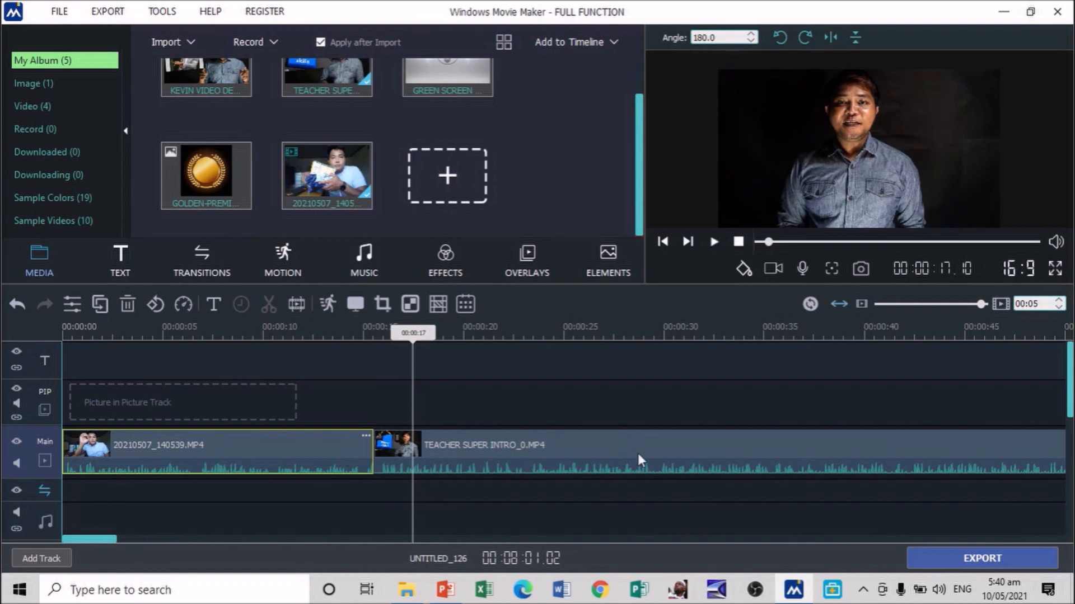
Split the TEACHER SUPER INTRO clip at about 29 seconds on the timeline and delete its remaining part.
{"action": "left_click", "coordinate": [652, 465]}
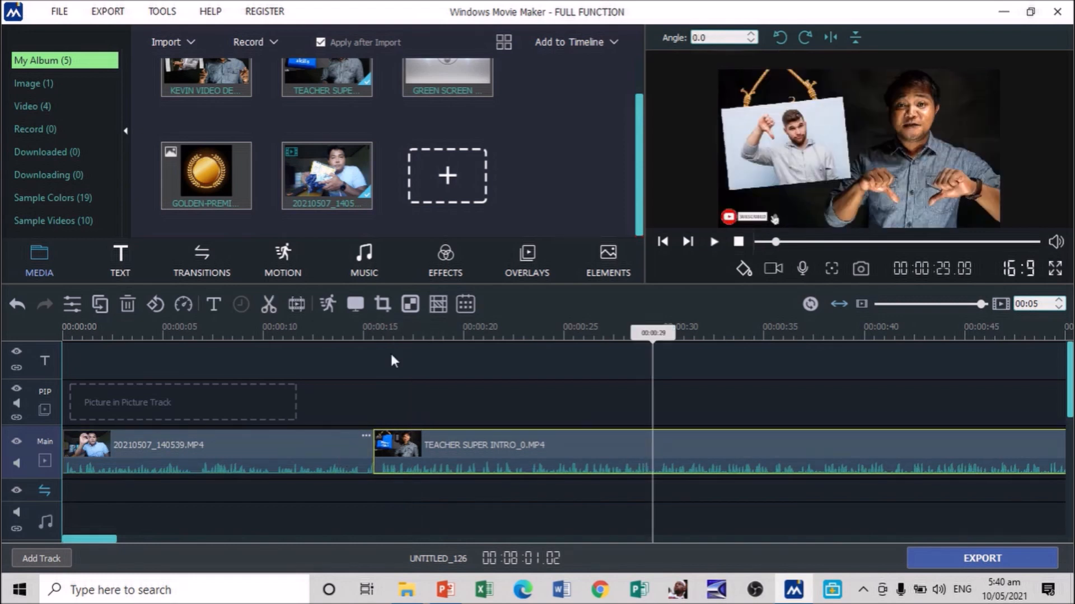
{"action": "left_click", "coordinate": [271, 304]}
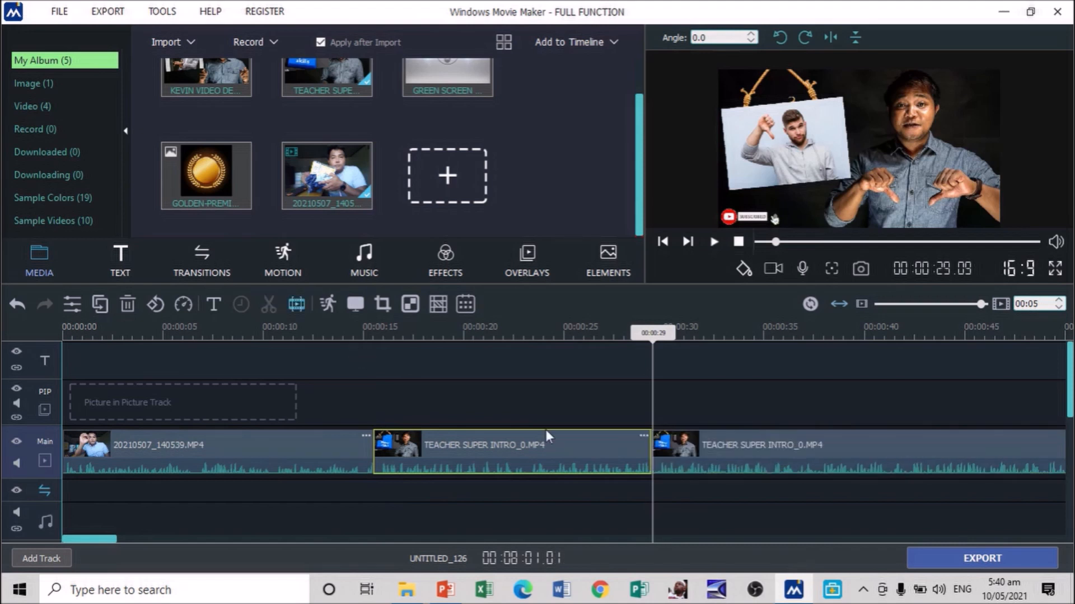
{"action": "left_click", "coordinate": [756, 452]}
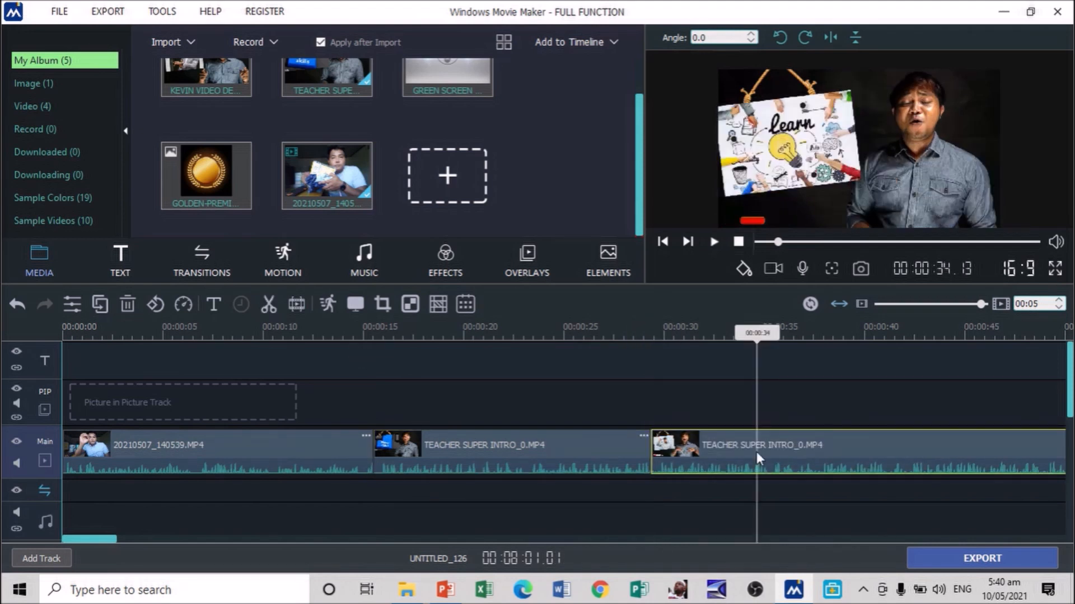
{"action": "key", "text": "Delete"}
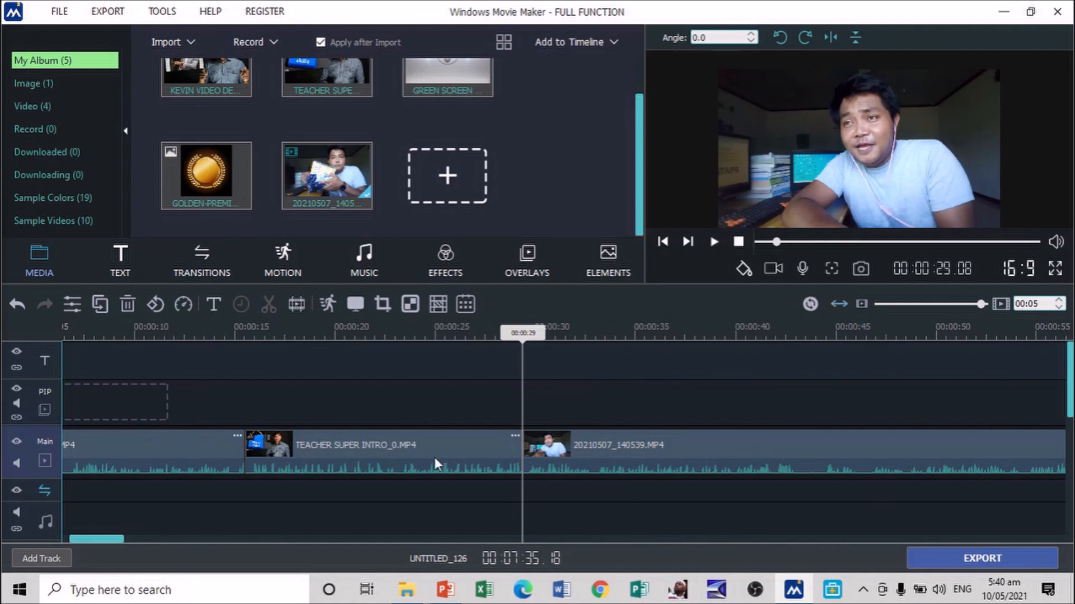
Place the blotch-patterned transition over the join between the first clip and TEACHER SUPER INTRO, and preview it.
{"action": "left_click_drag", "start_coordinate": [102, 539], "coordinate": [79, 538]}
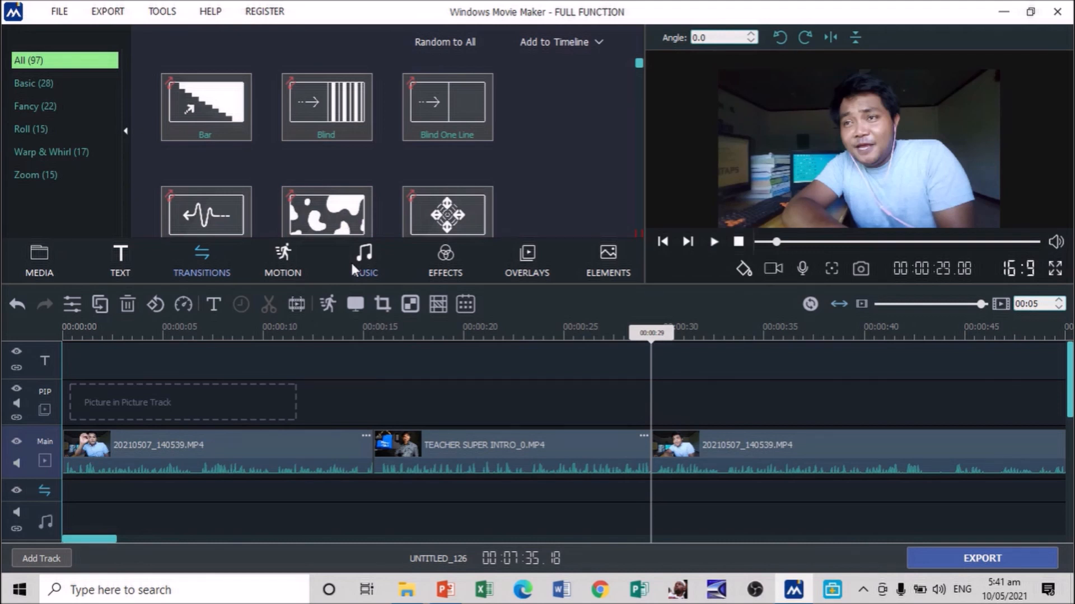
{"action": "left_click", "coordinate": [323, 226]}
{"action": "left_click_drag", "start_coordinate": [323, 225], "coordinate": [371, 491]}
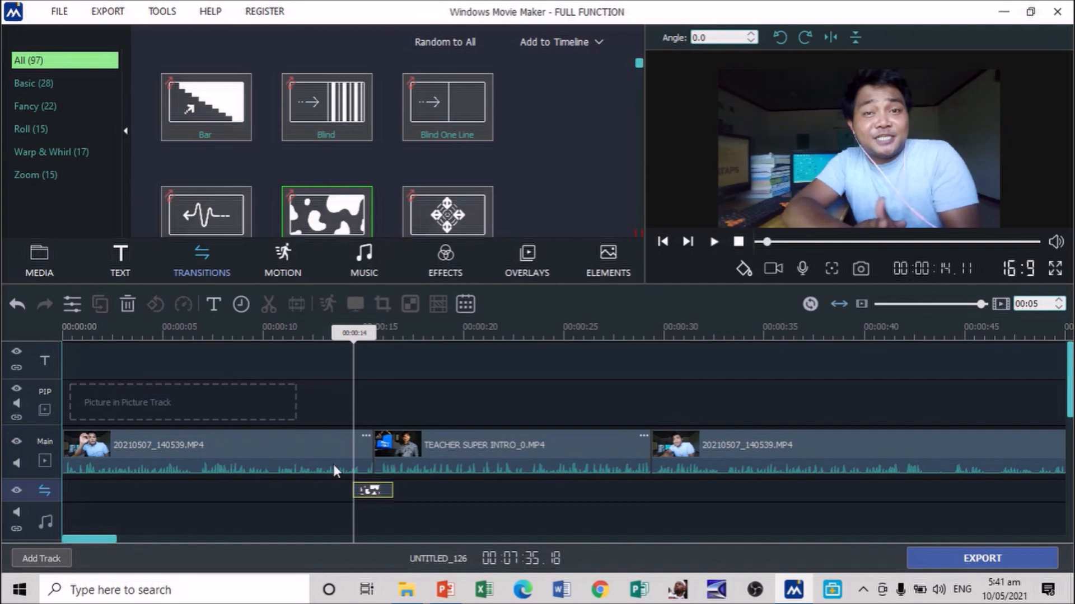
{"action": "left_click", "coordinate": [333, 465]}
{"action": "key", "text": "space"}
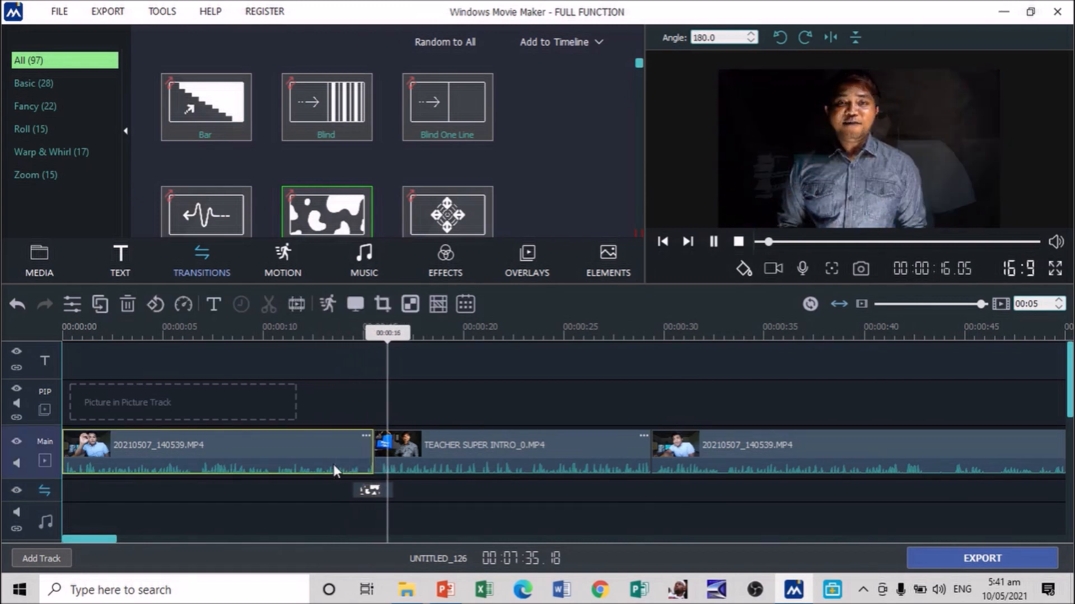
{"action": "key", "text": "space"}
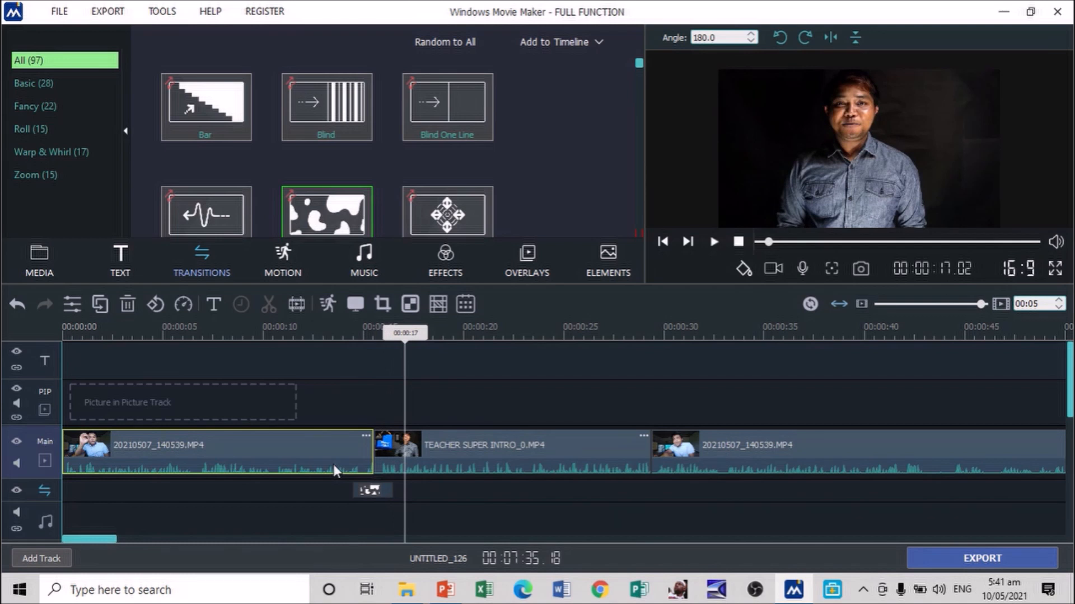
Shorten the blotch-patterned transition slightly, and delete it from the transition track.
{"action": "left_click", "coordinate": [370, 491]}
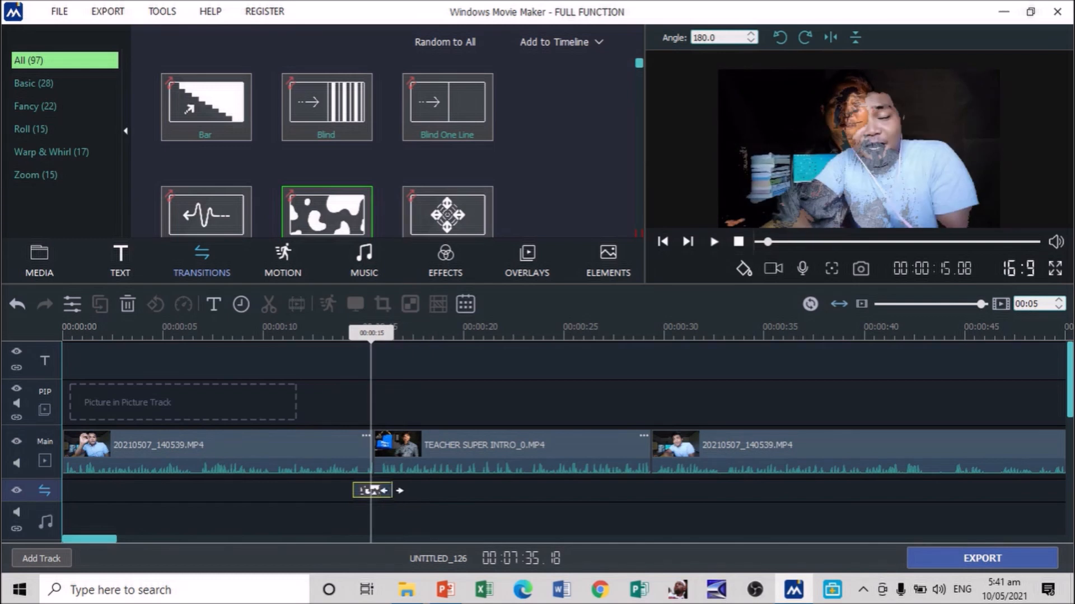
{"action": "mouse_move", "coordinate": [392, 491]}
{"action": "left_mouse_down"}
{"action": "mouse_move", "coordinate": [377, 493]}
{"action": "mouse_move", "coordinate": [501, 492]}
{"action": "mouse_move", "coordinate": [391, 491]}
{"action": "left_mouse_up"}
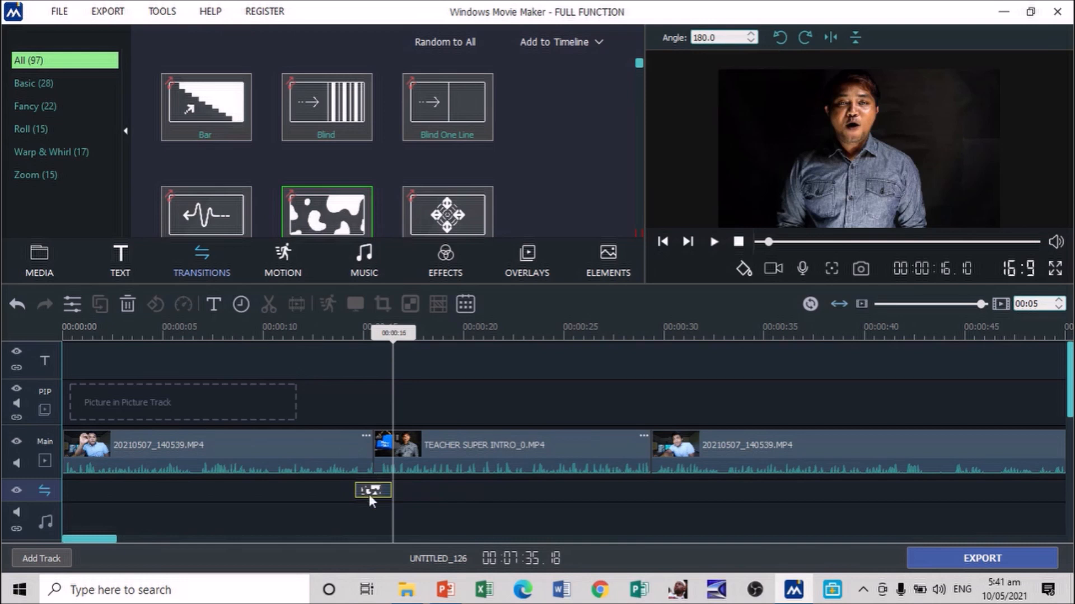
{"action": "key", "text": "Delete"}
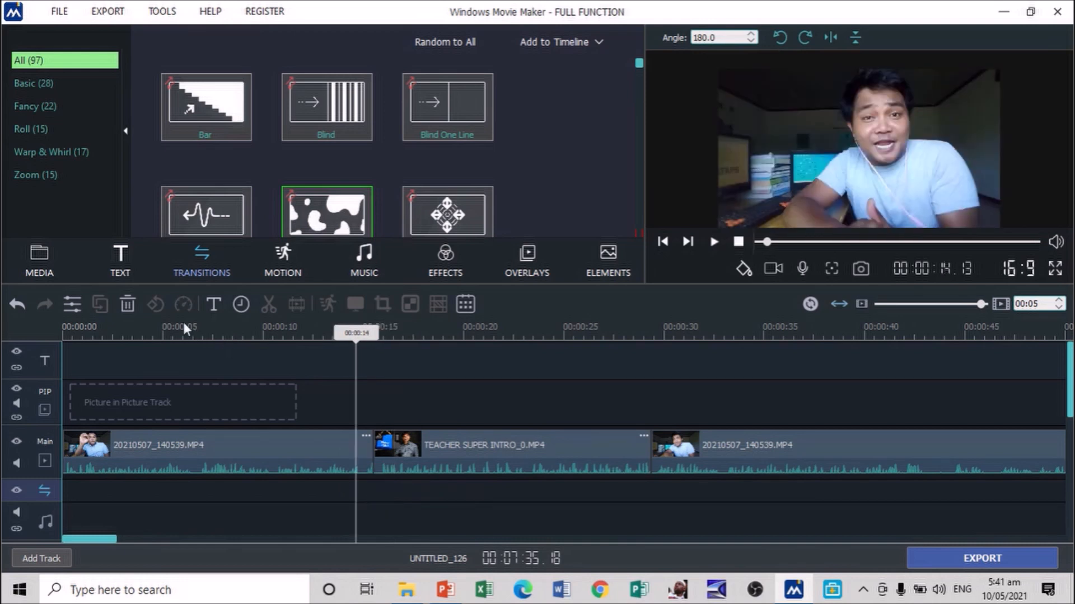
Add the rectangular speech-bubble text preset to the text track at about 11 seconds and show it in the preview.
{"action": "left_click", "coordinate": [118, 271]}
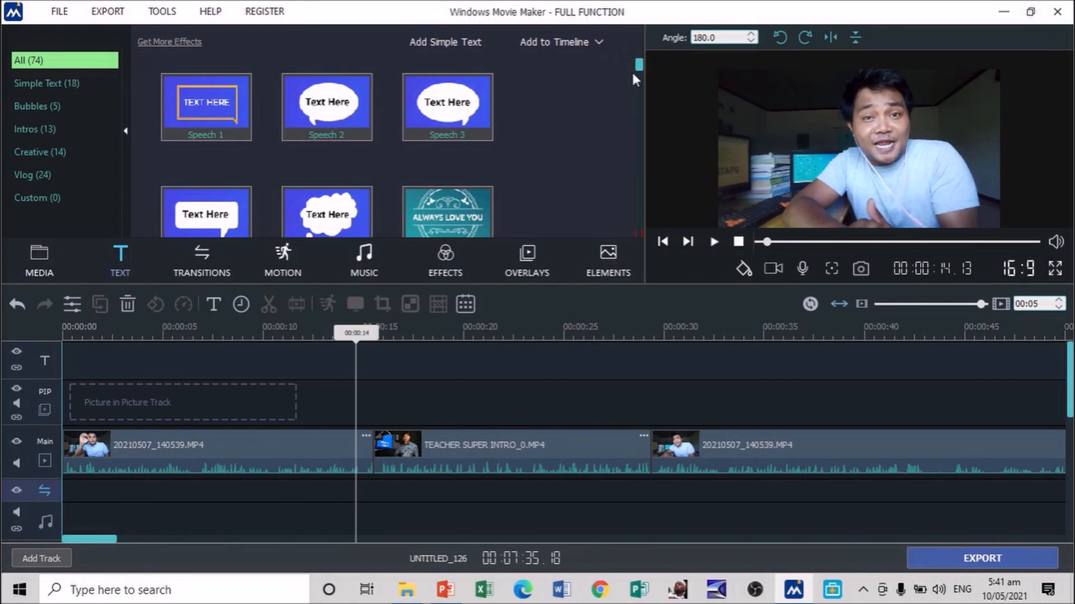
{"action": "scroll", "coordinate": [639, 85], "scroll_direction": "down", "scroll_amount": 3}
{"action": "mouse_move", "coordinate": [640, 79]}
{"action": "left_mouse_down"}
{"action": "mouse_move", "coordinate": [640, 96]}
{"action": "mouse_move", "coordinate": [639, 66]}
{"action": "left_mouse_up"}
{"action": "left_click_drag", "start_coordinate": [222, 212], "coordinate": [300, 362]}
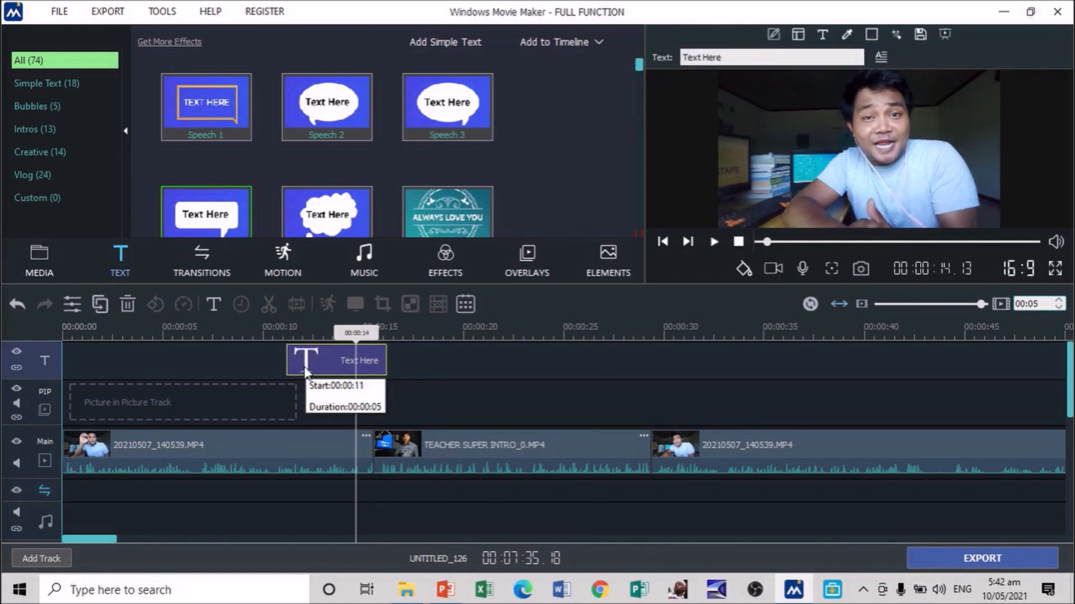
{"action": "left_click", "coordinate": [305, 373]}
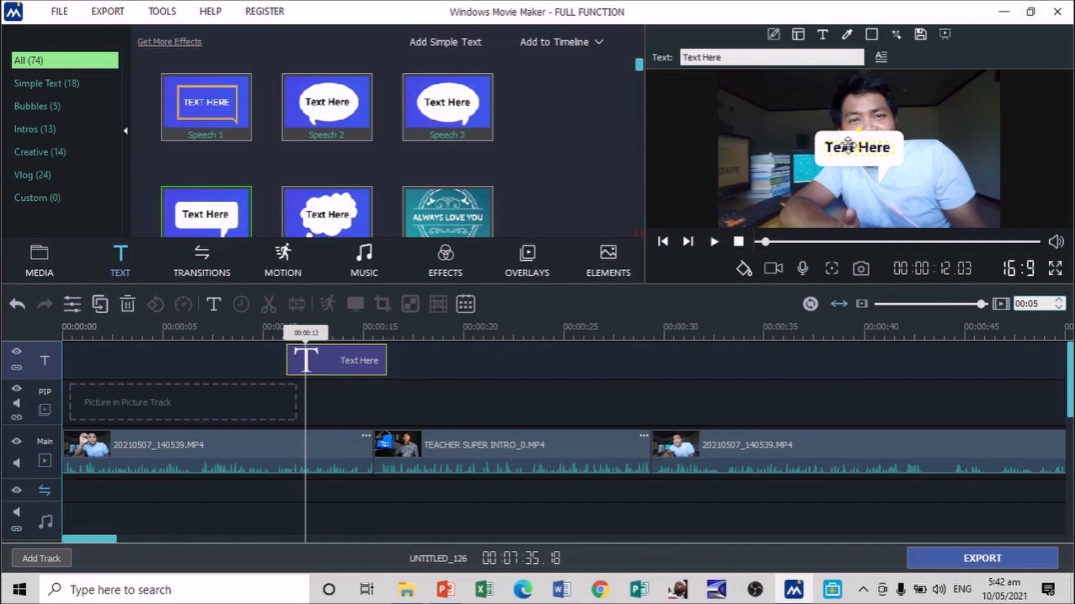
Replace the speech bubble's placeholder text with the teacher's name.
{"action": "double_click", "coordinate": [847, 145]}
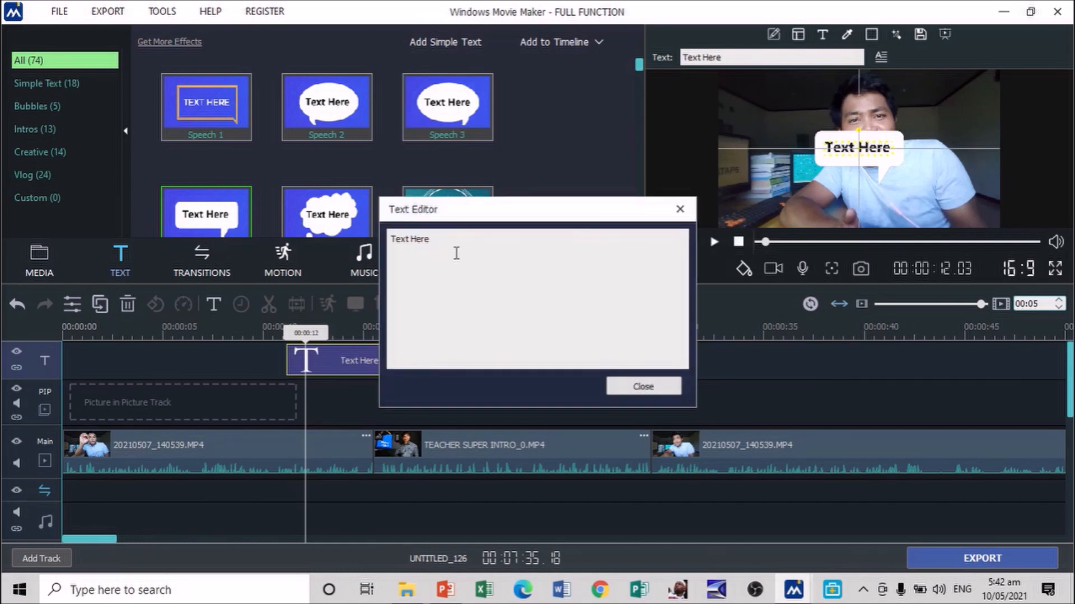
{"action": "key", "text": "ctrl+a"}
{"action": "key", "text": "BackSpace"}
{"action": "type", "text": "Teacher Kevs"}
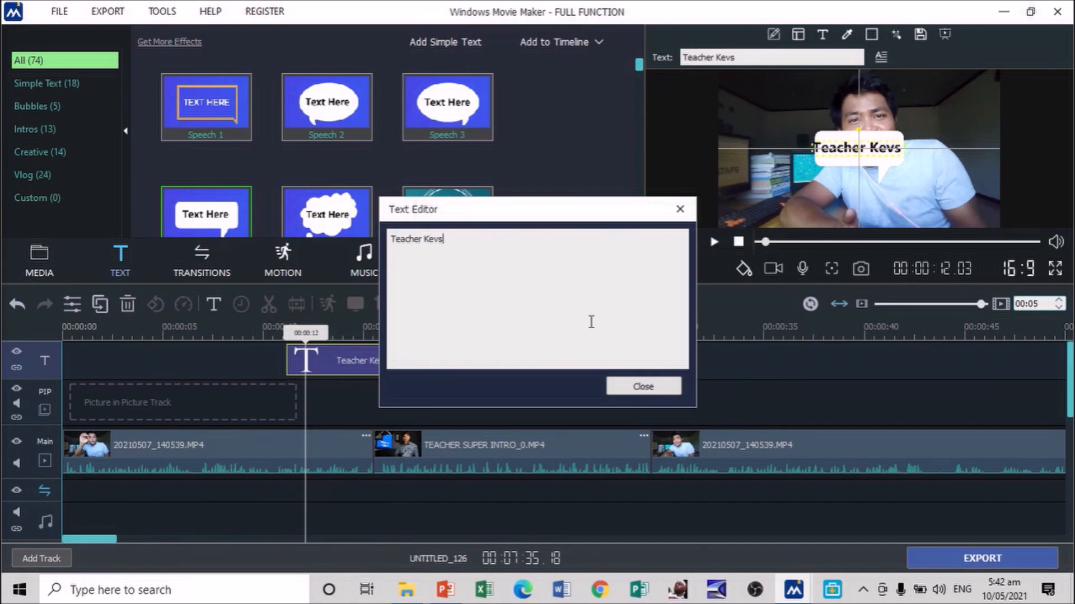
{"action": "left_click", "coordinate": [643, 386]}
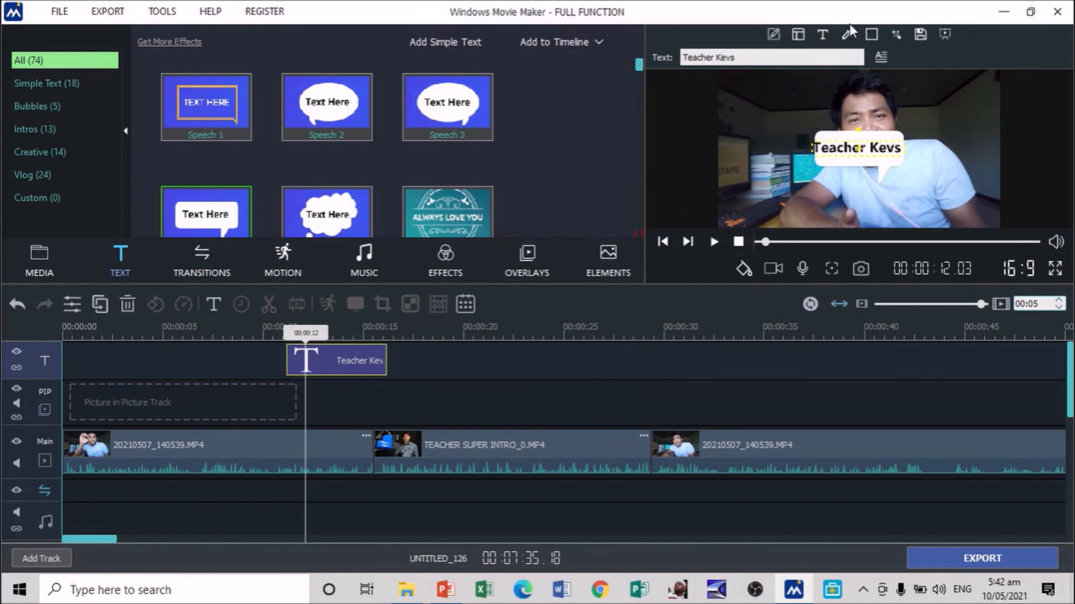
Review the title's font settings and choose Fadein as its text animation.
{"action": "left_click", "coordinate": [822, 33]}
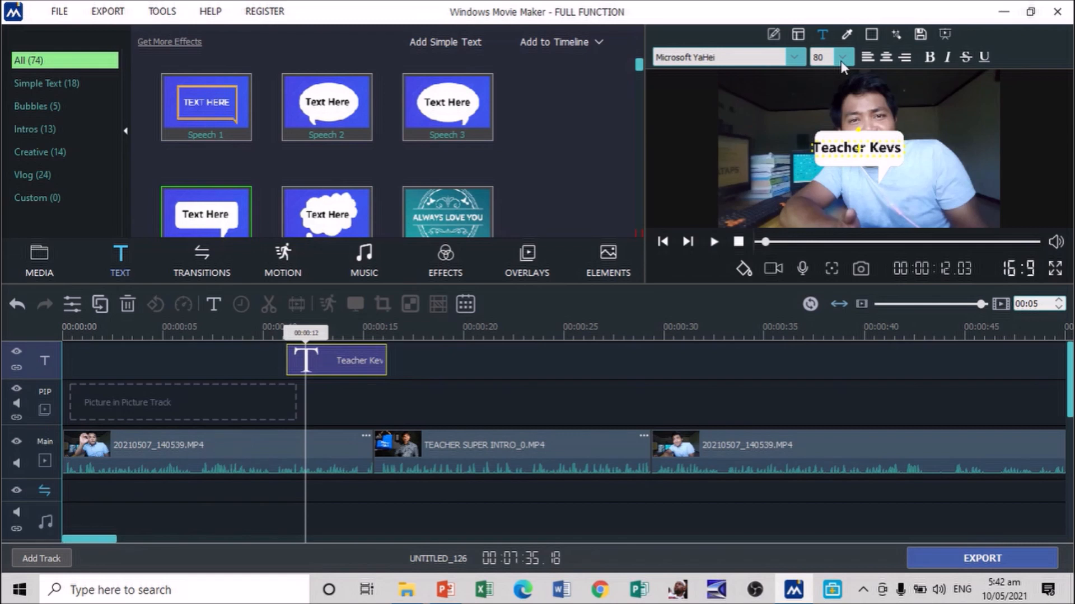
{"action": "left_click", "coordinate": [895, 37]}
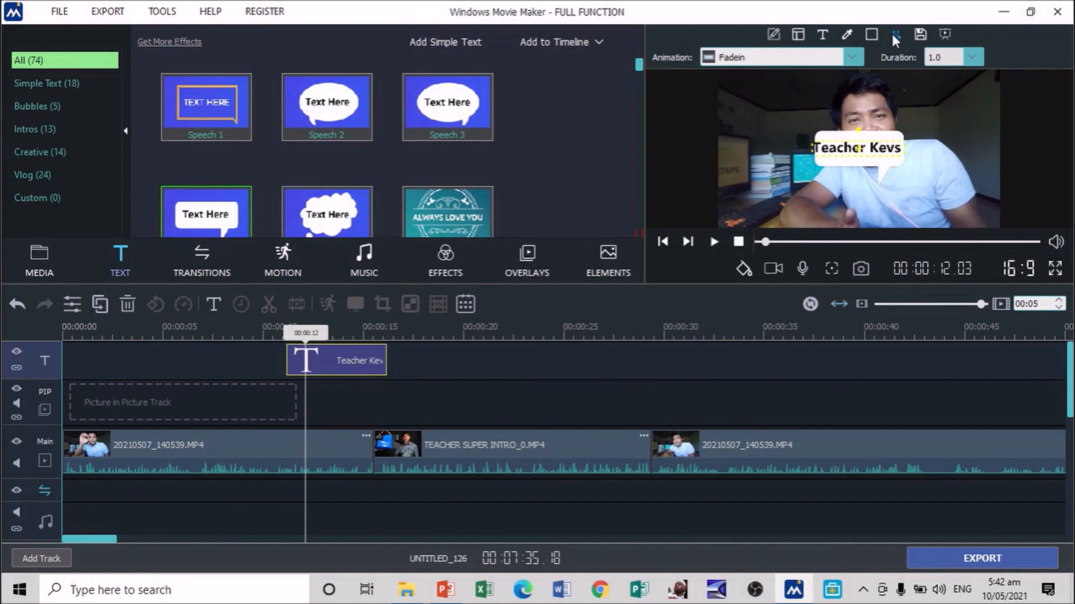
{"action": "left_click", "coordinate": [858, 56]}
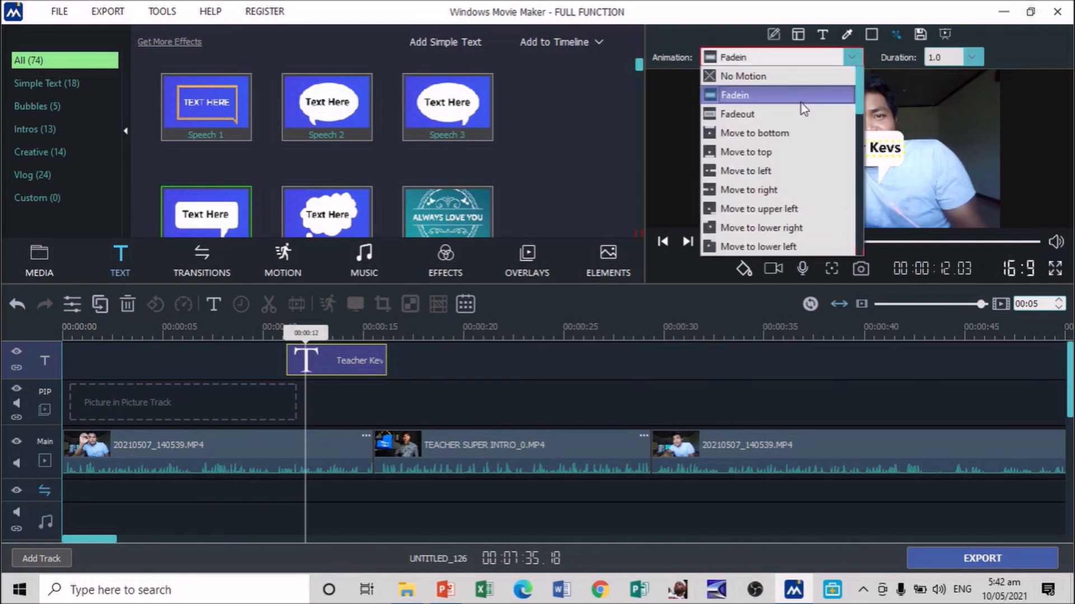
{"action": "left_click", "coordinate": [789, 95]}
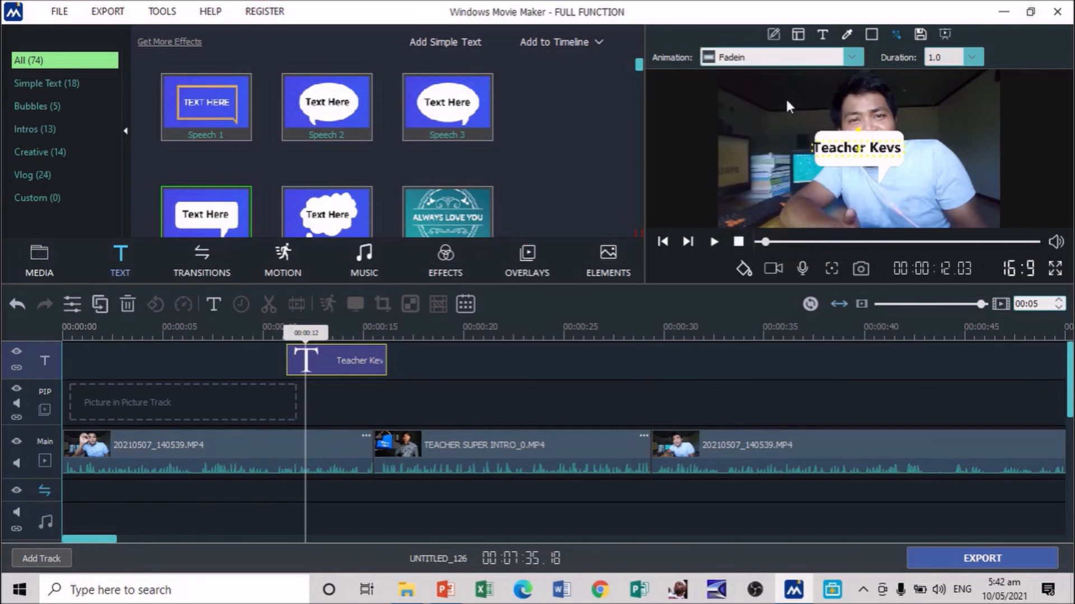
Change the title's text color to bright red, #ff0000.
{"action": "left_click", "coordinate": [846, 35]}
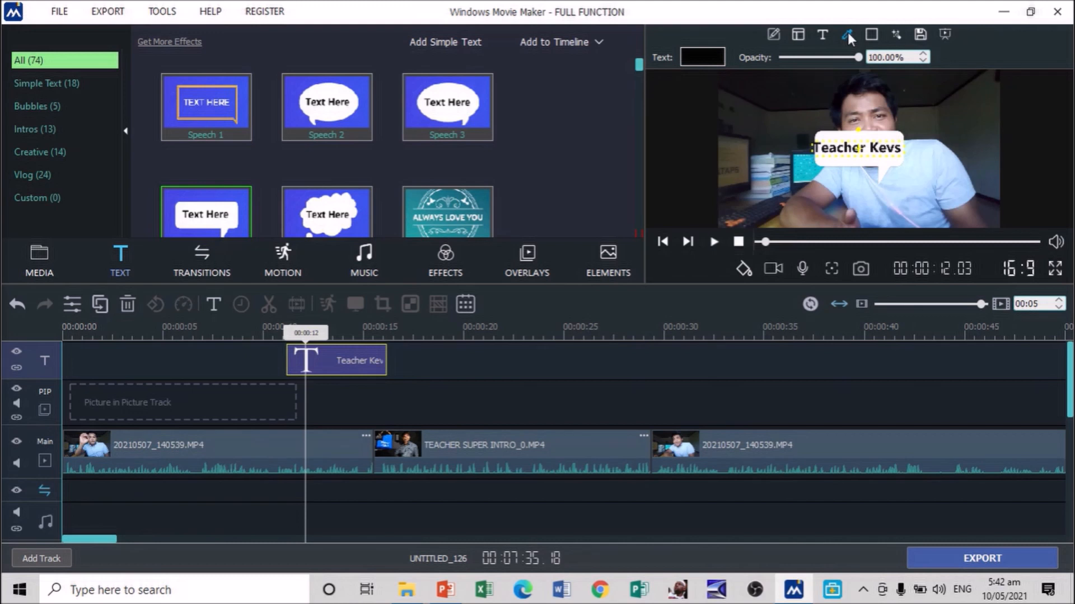
{"action": "left_click", "coordinate": [717, 56]}
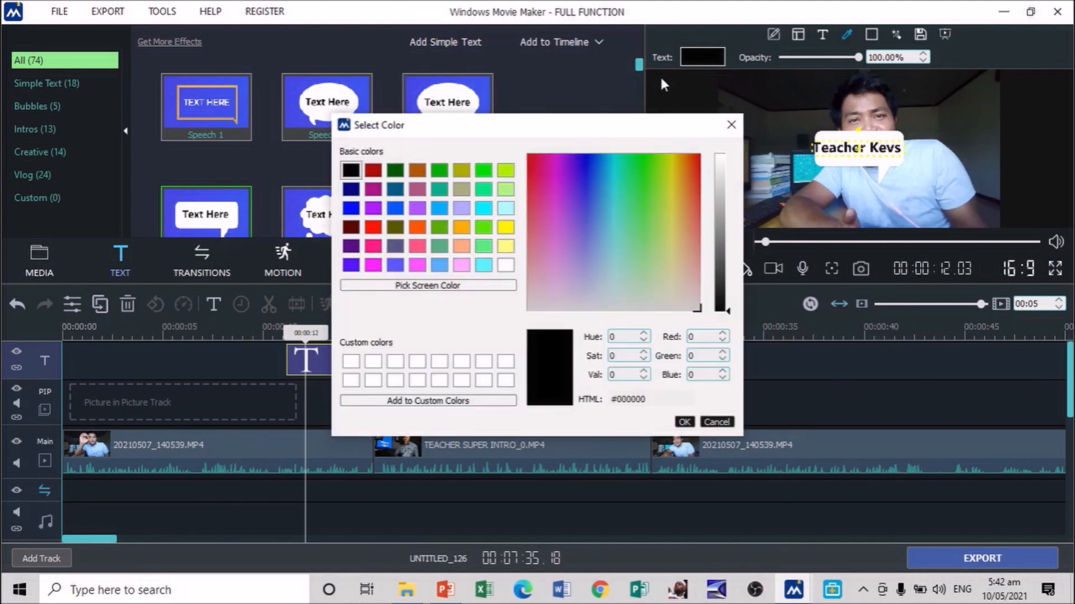
{"action": "left_click", "coordinate": [373, 171]}
{"action": "left_click", "coordinate": [373, 227]}
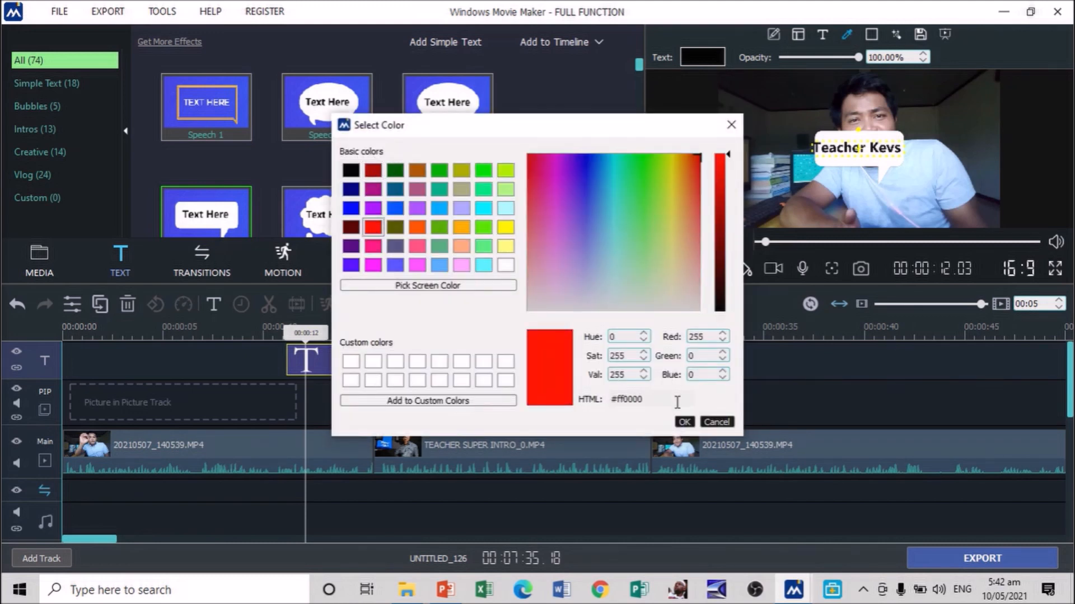
{"action": "left_click", "coordinate": [683, 423]}
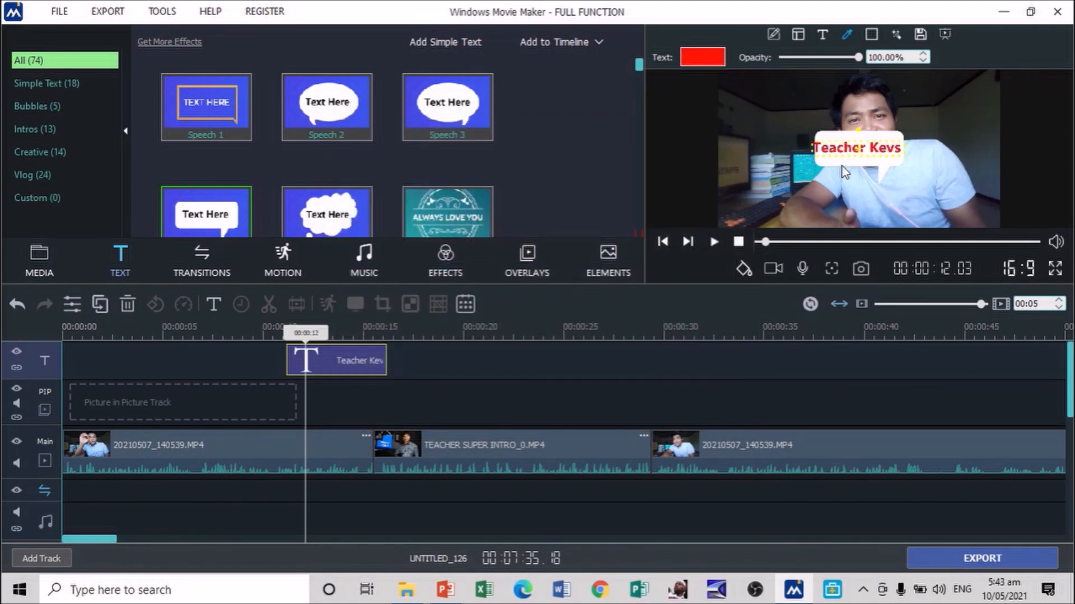
Enlarge the speech bubble and move it to the lower-left area of the video frame, clear of the speaker's face.
{"action": "left_click", "coordinate": [842, 166]}
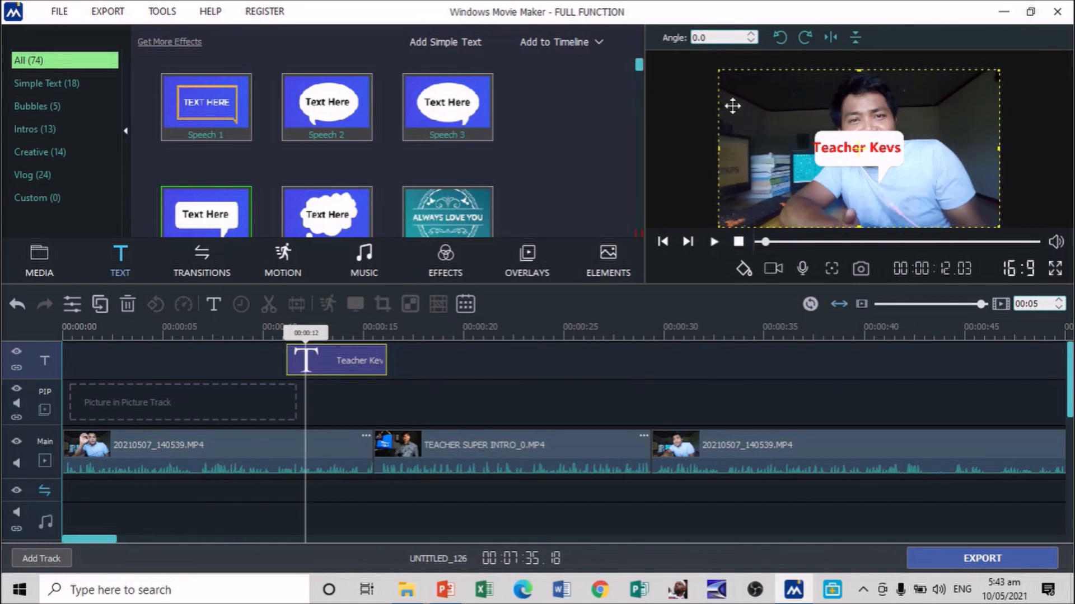
{"action": "left_click_drag", "start_coordinate": [719, 73], "coordinate": [674, 65]}
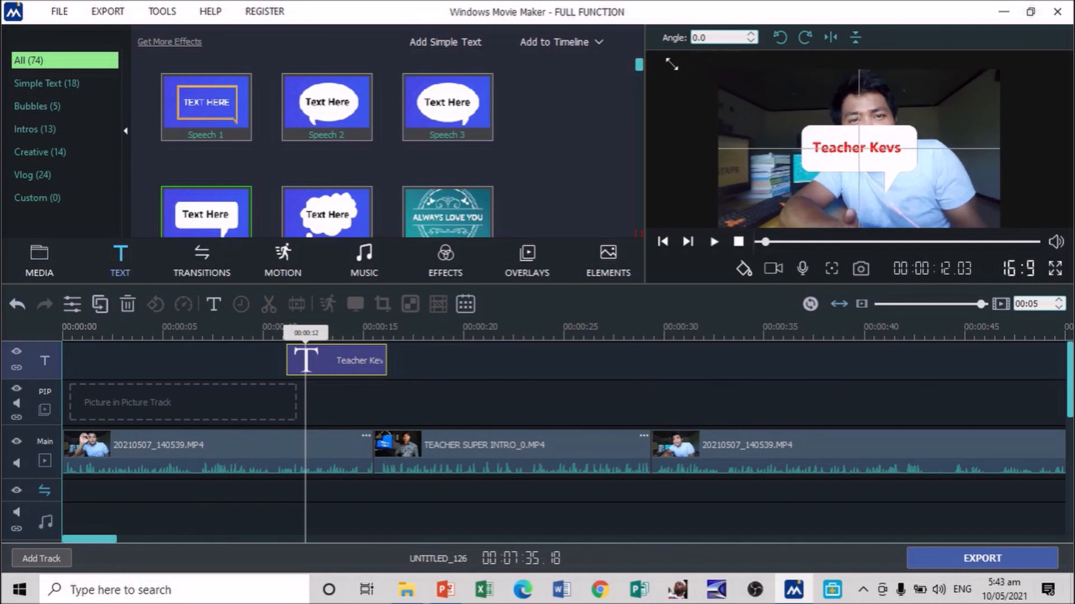
{"action": "left_click_drag", "start_coordinate": [874, 152], "coordinate": [880, 110]}
{"action": "left_click", "coordinate": [871, 154]}
{"action": "left_click_drag", "start_coordinate": [859, 152], "coordinate": [761, 187]}
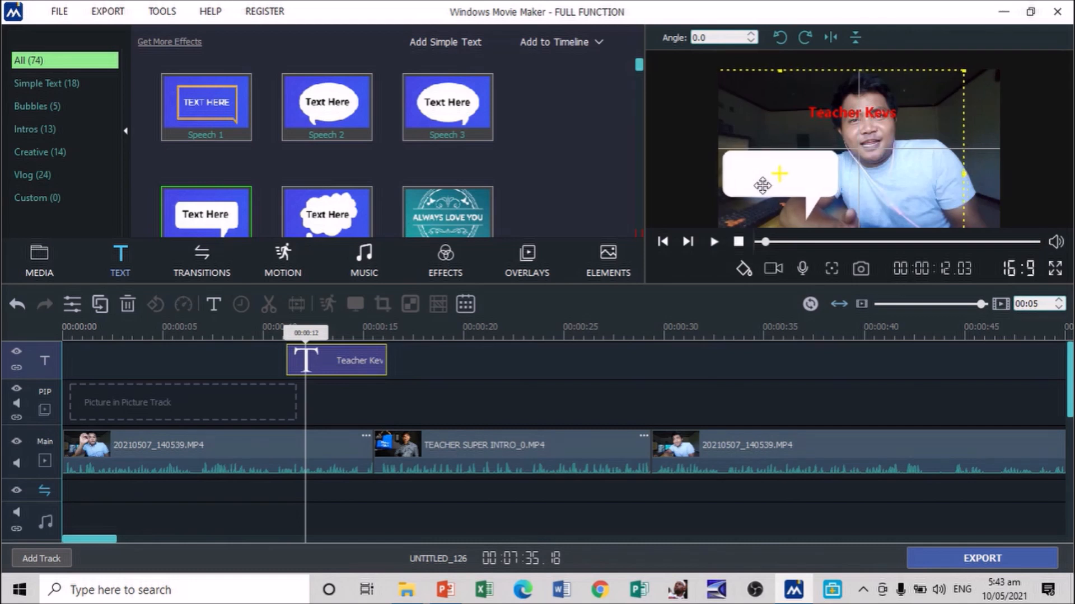
Move the red name text onto the center of the relocated speech bubble.
{"action": "left_click", "coordinate": [853, 113]}
{"action": "double_click", "coordinate": [853, 113]}
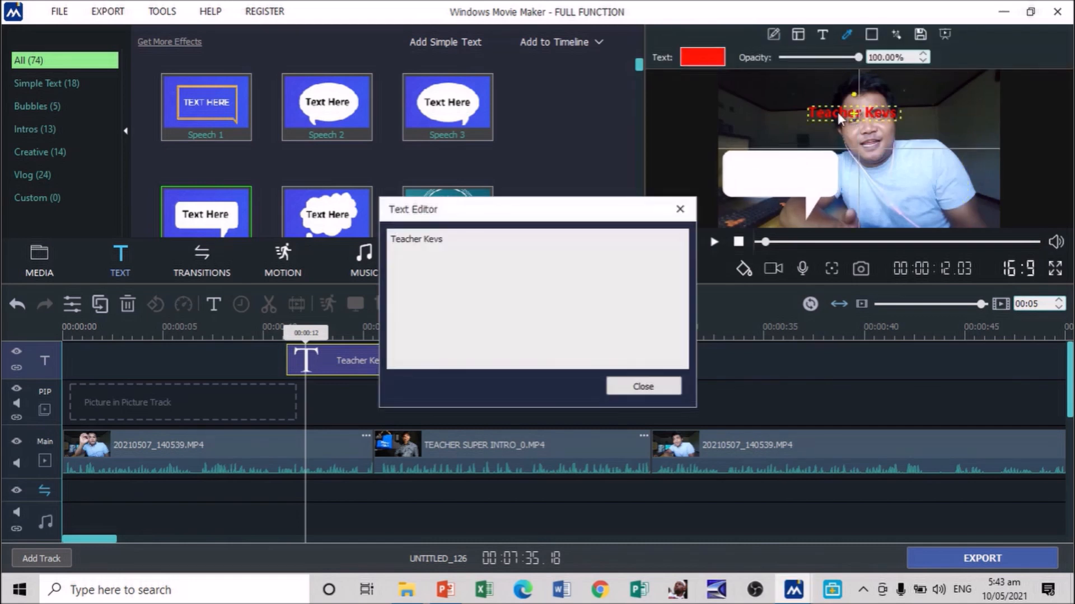
{"action": "left_click", "coordinate": [690, 208]}
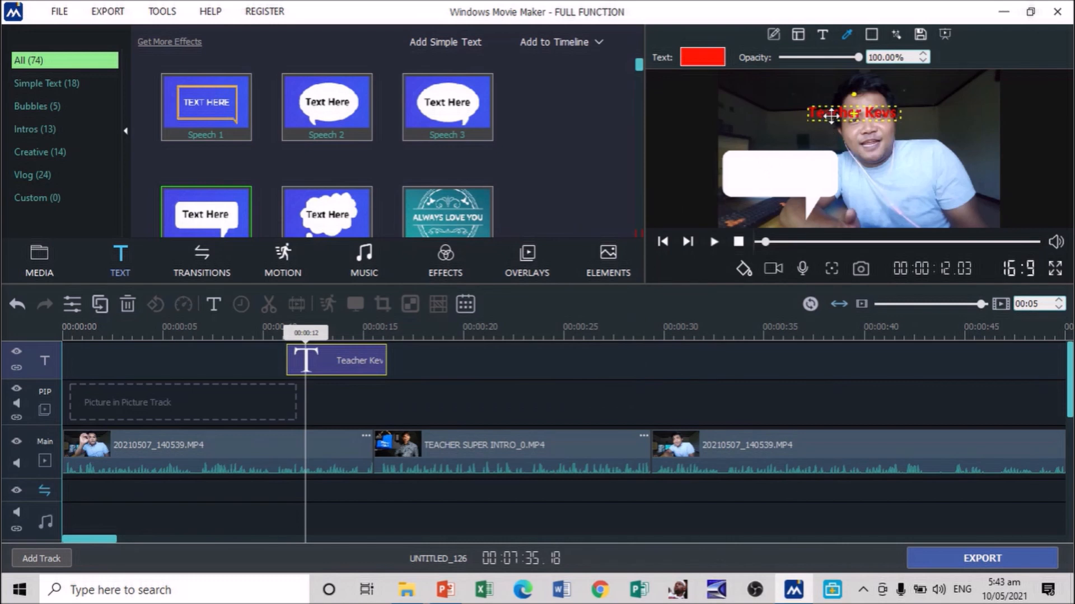
{"action": "left_click_drag", "start_coordinate": [833, 114], "coordinate": [765, 178]}
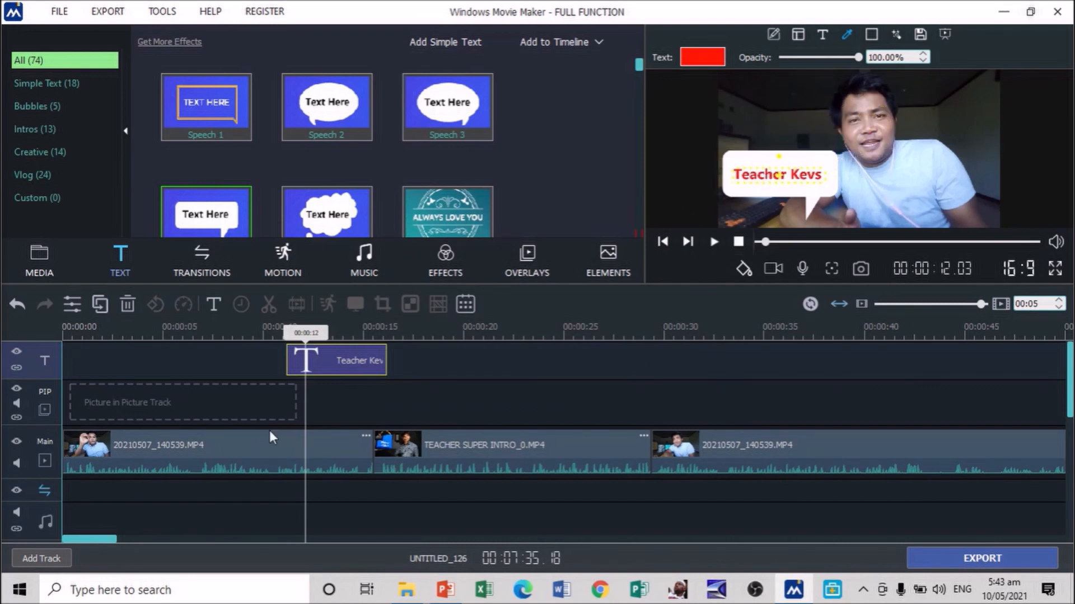
Play the first clip from about 12 seconds to preview the speech-bubble title.
{"action": "left_click", "coordinate": [251, 442]}
{"action": "key", "text": "space"}
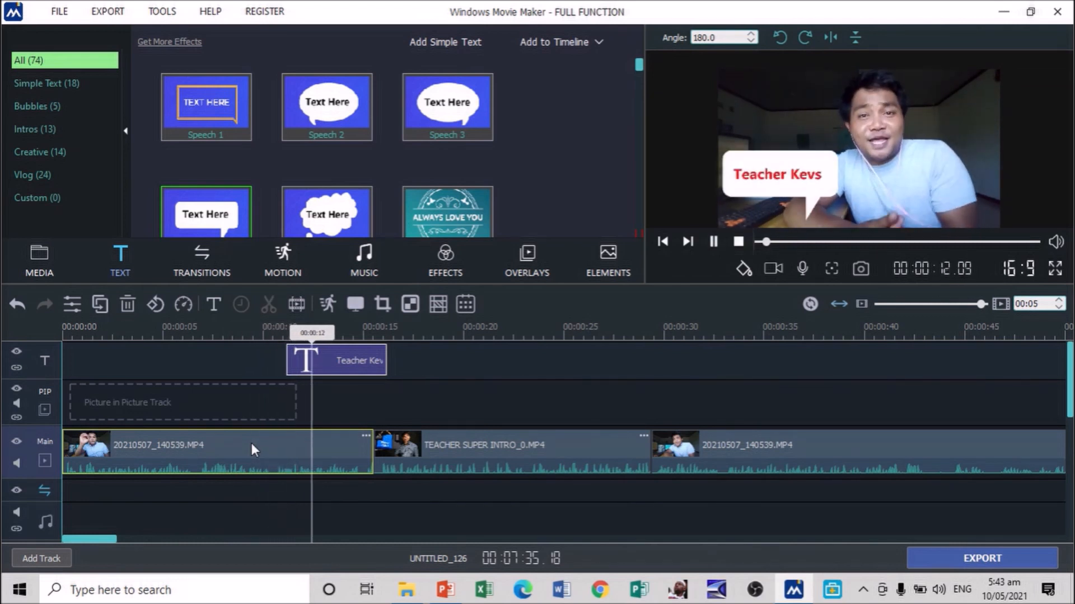
{"action": "key", "text": "space"}
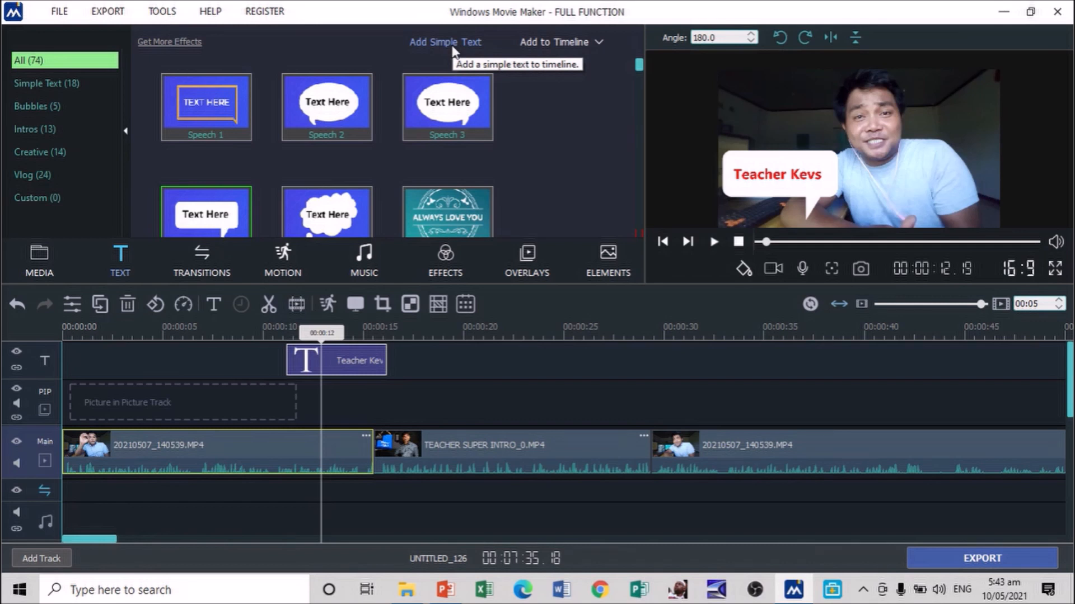
{"action": "left_click", "coordinate": [358, 360]}
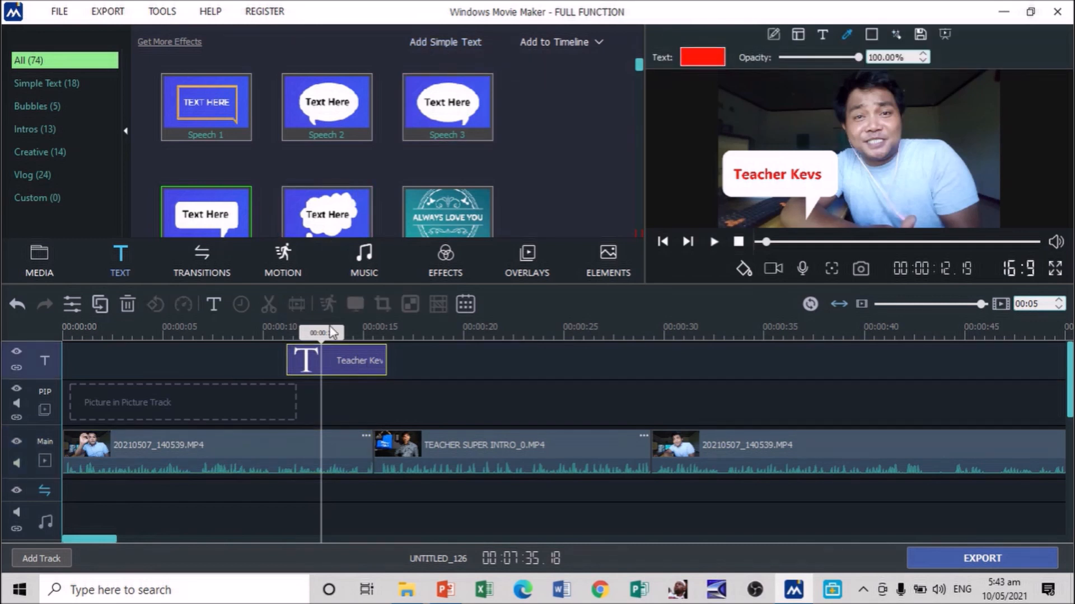
{"action": "left_click", "coordinate": [358, 333]}
{"action": "left_click", "coordinate": [284, 261]}
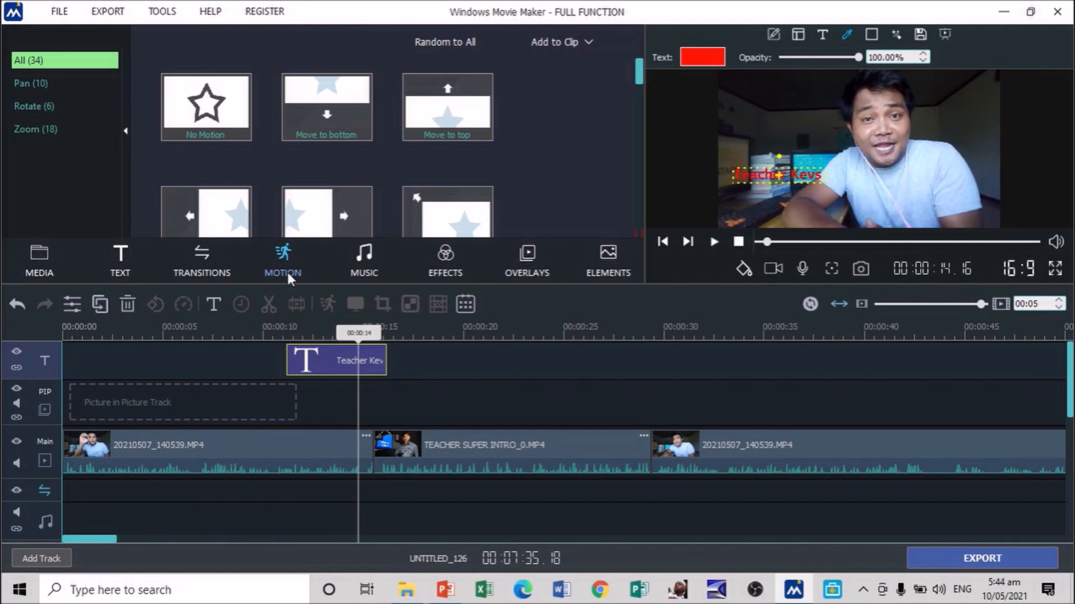
{"action": "left_click", "coordinate": [255, 369]}
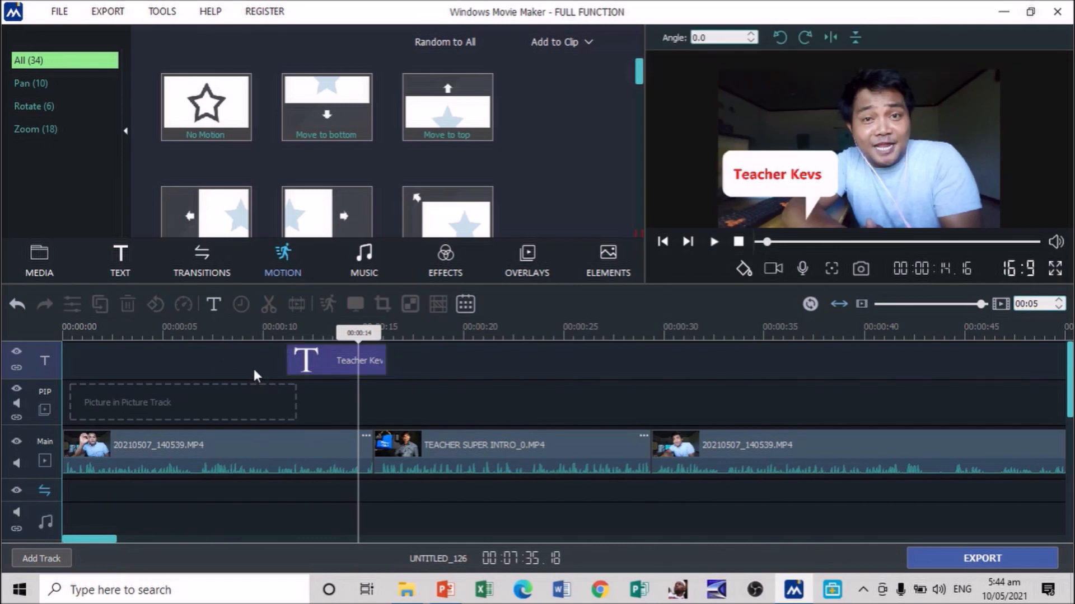
Place the VIDEO DEMO 1 FINAL_0 clip on the picture-in-picture track at about 11 seconds and shrink its overlay.
{"action": "left_click", "coordinate": [41, 271]}
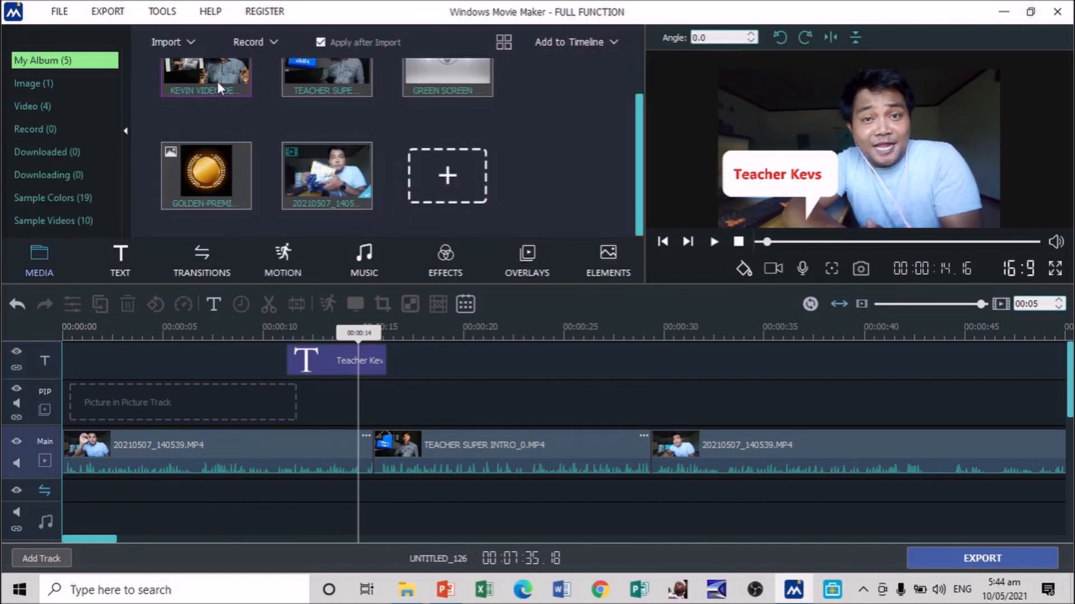
{"action": "left_click_drag", "start_coordinate": [219, 81], "coordinate": [290, 374]}
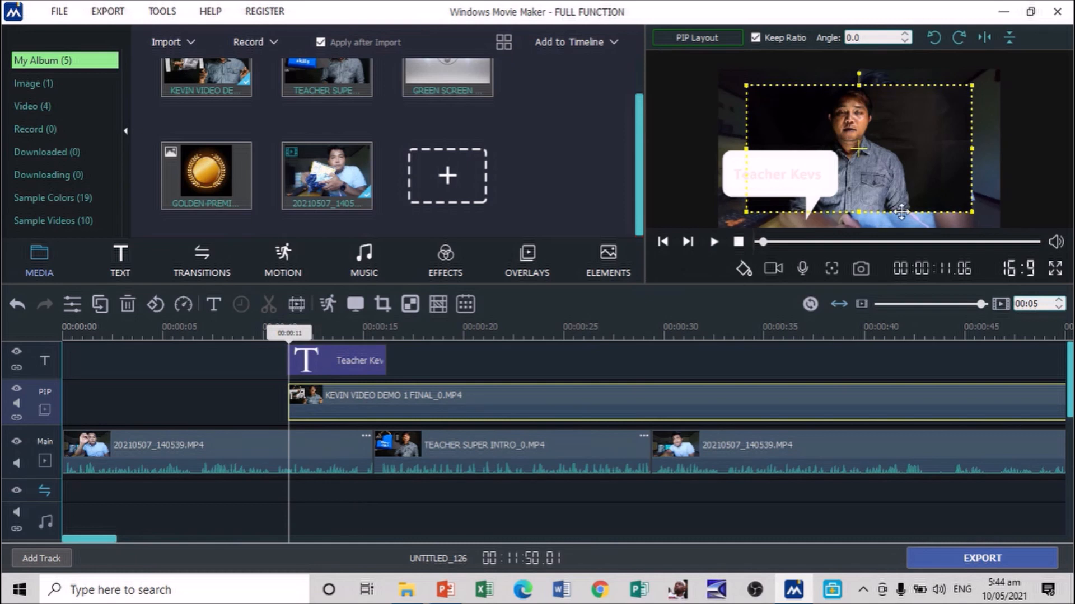
{"action": "left_click_drag", "start_coordinate": [966, 211], "coordinate": [884, 176]}
{"action": "left_click", "coordinate": [835, 119]}
{"action": "left_click_drag", "start_coordinate": [836, 118], "coordinate": [891, 149]}
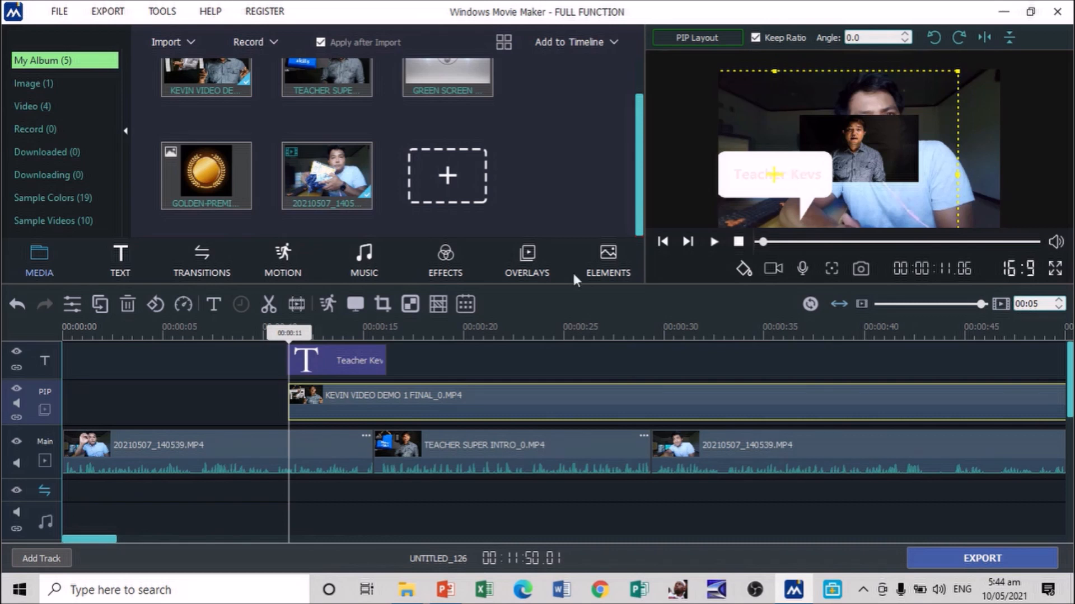
Delete the speech-bubble title from the text track.
{"action": "left_click", "coordinate": [338, 445]}
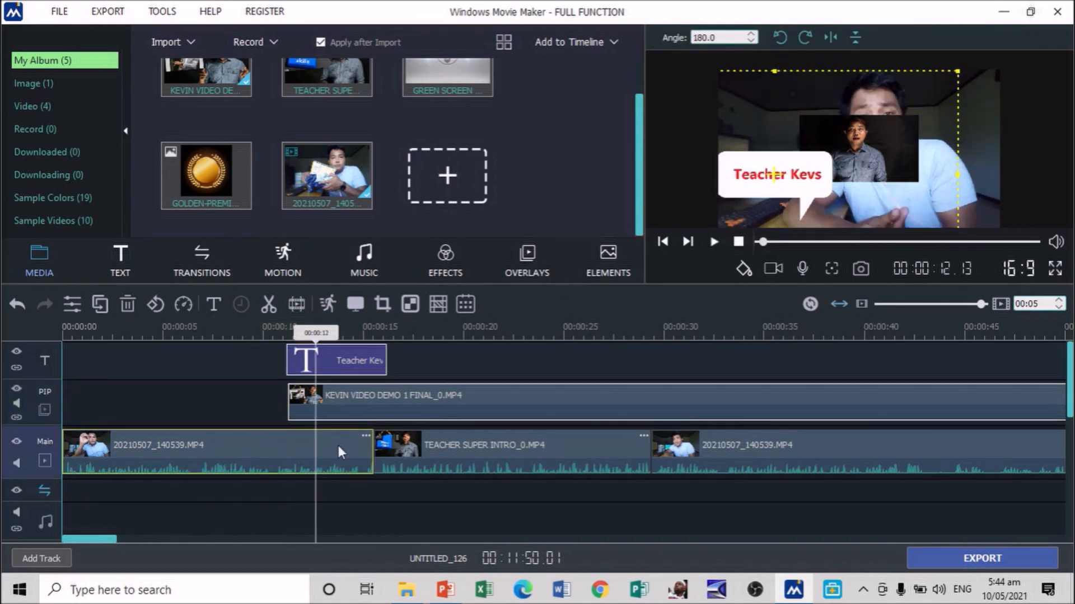
{"action": "left_click", "coordinate": [358, 372]}
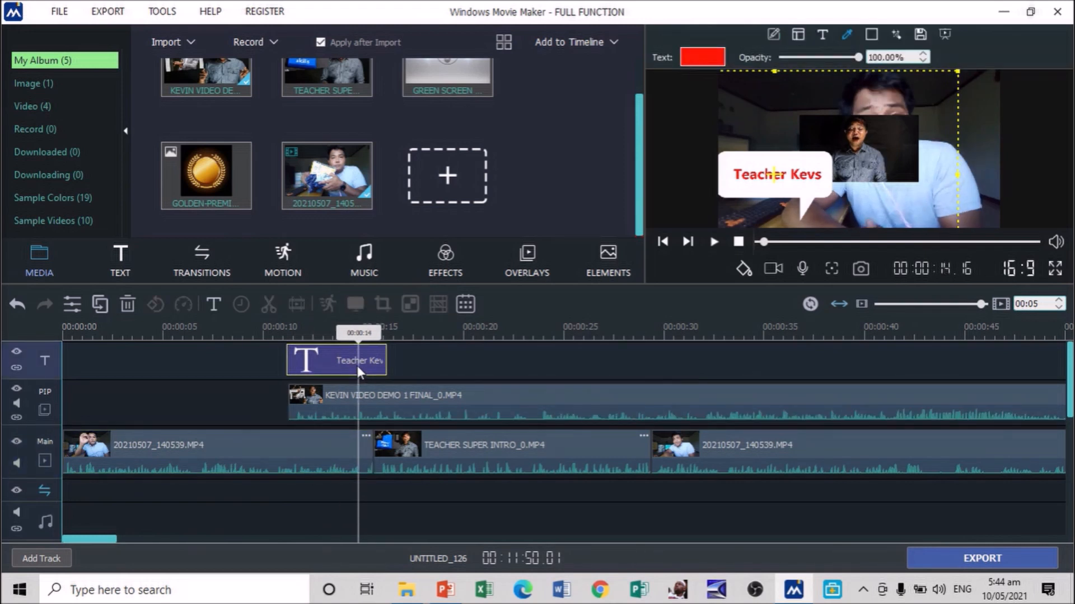
{"action": "key", "text": "Delete"}
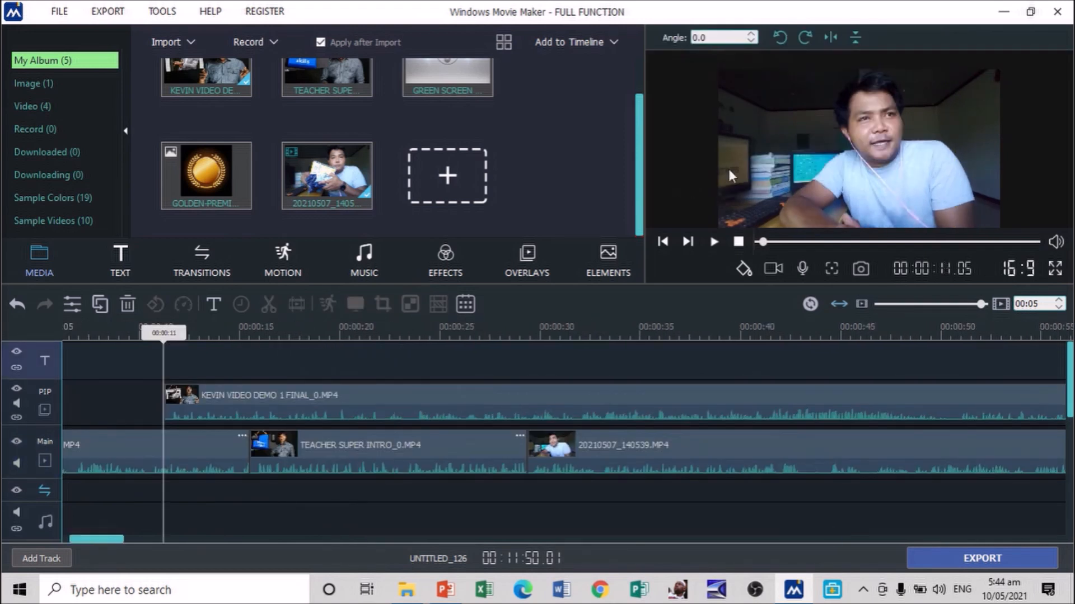
Move the picture-in-picture overlay to the left half of the video frame and enlarge it slightly.
{"action": "left_click", "coordinate": [400, 417]}
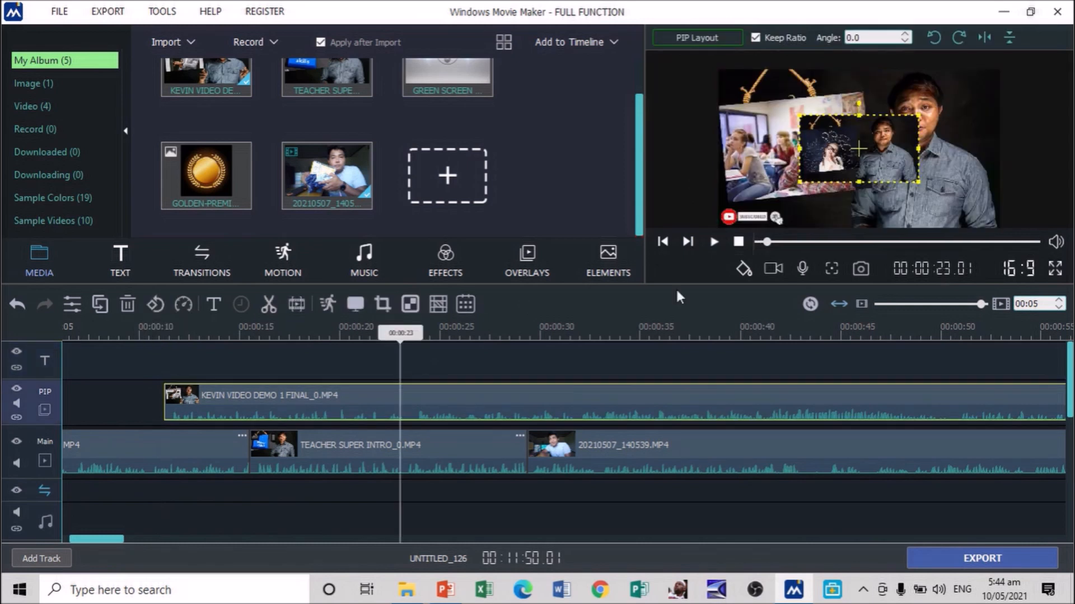
{"action": "left_click_drag", "start_coordinate": [851, 178], "coordinate": [786, 208]}
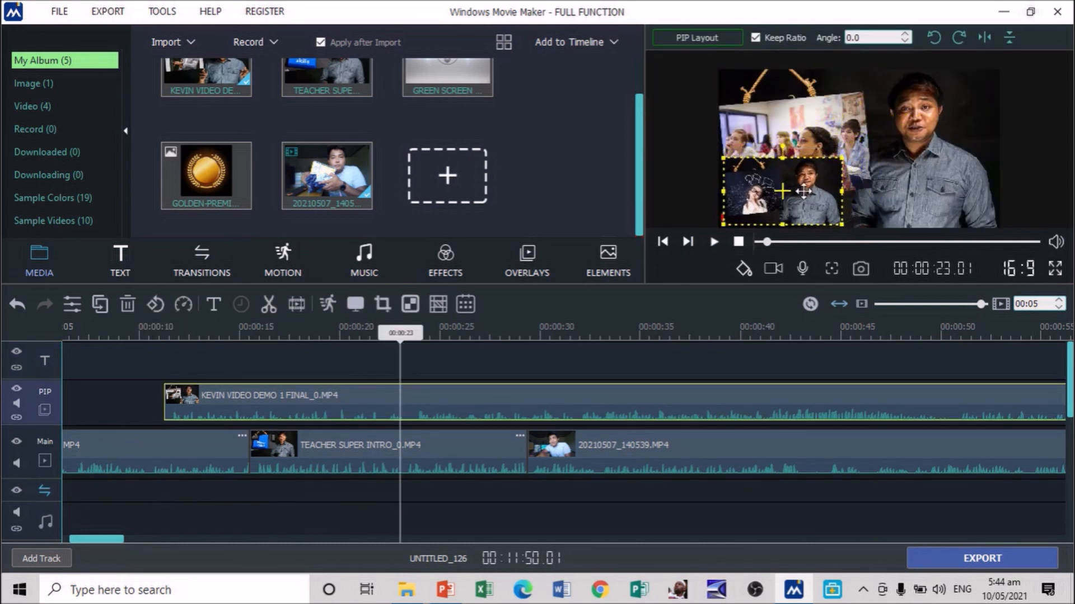
{"action": "left_click_drag", "start_coordinate": [841, 165], "coordinate": [857, 154]}
{"action": "left_click_drag", "start_coordinate": [804, 194], "coordinate": [814, 150]}
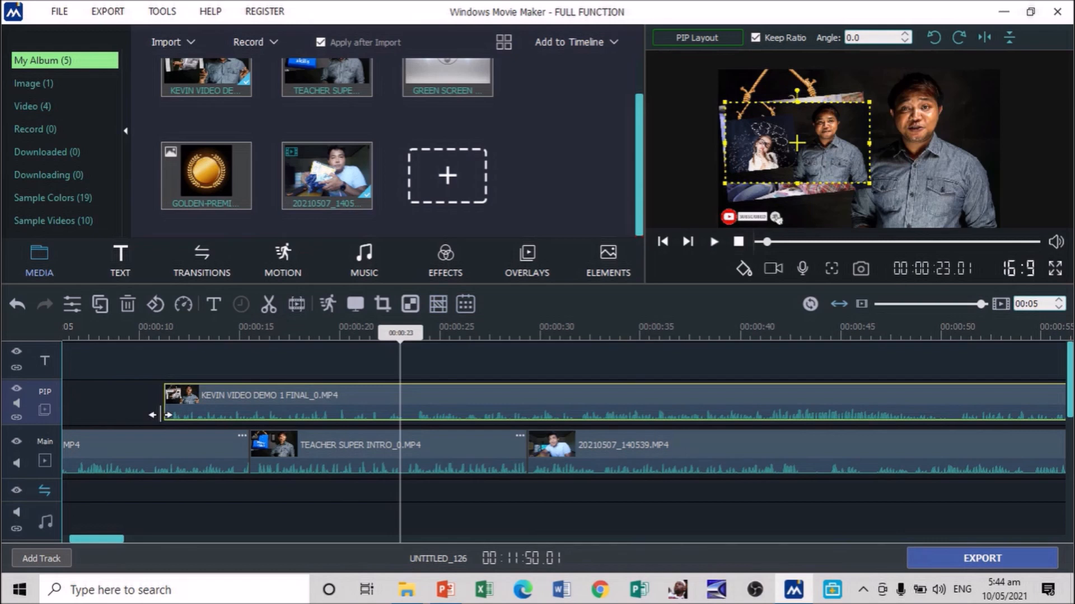
{"action": "left_click", "coordinate": [146, 438]}
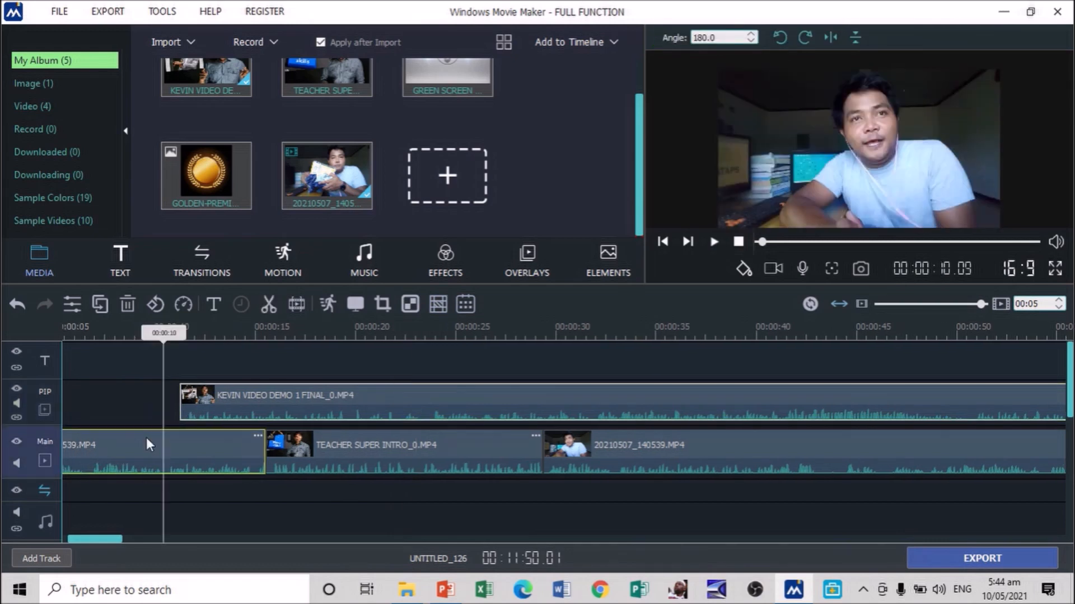
{"action": "right_click", "coordinate": [210, 445]}
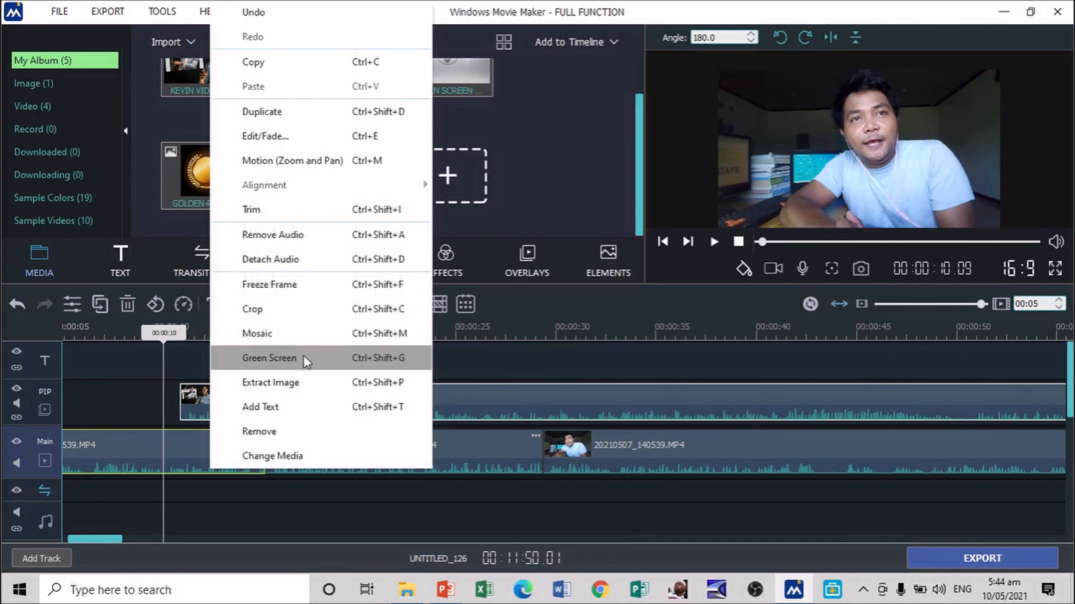
{"action": "left_click", "coordinate": [458, 384]}
Remove the audio from the demo clip on the picture-in-picture track.
{"action": "left_click", "coordinate": [401, 411]}
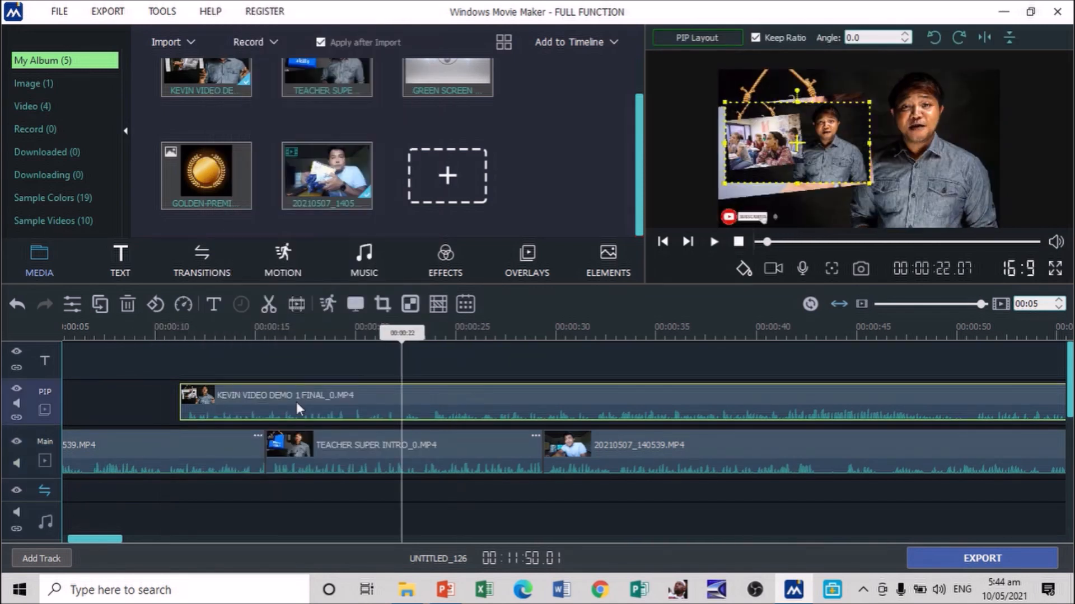
{"action": "left_click", "coordinate": [240, 404]}
{"action": "right_click", "coordinate": [240, 412]}
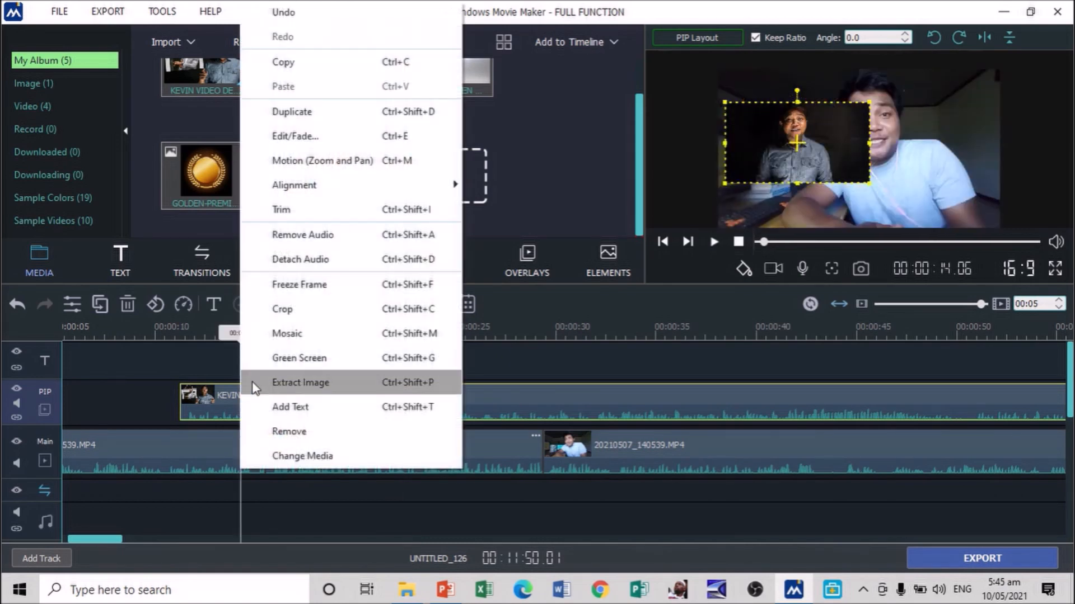
{"action": "left_click", "coordinate": [333, 235]}
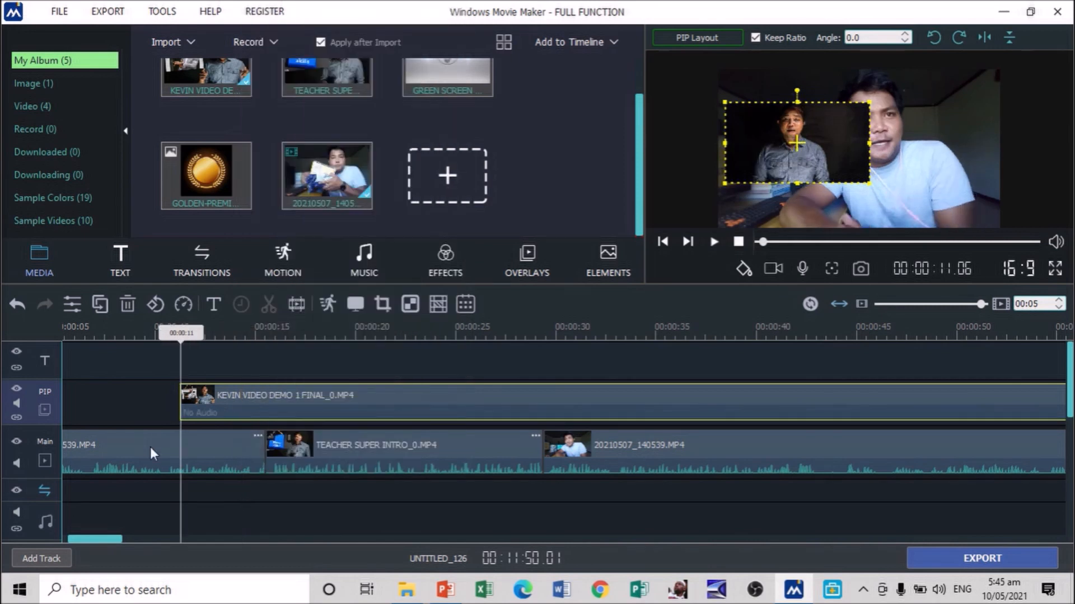
Play the timeline from about 10 seconds to preview the silent picture-in-picture overlay.
{"action": "left_click", "coordinate": [151, 448]}
{"action": "key", "text": "space"}
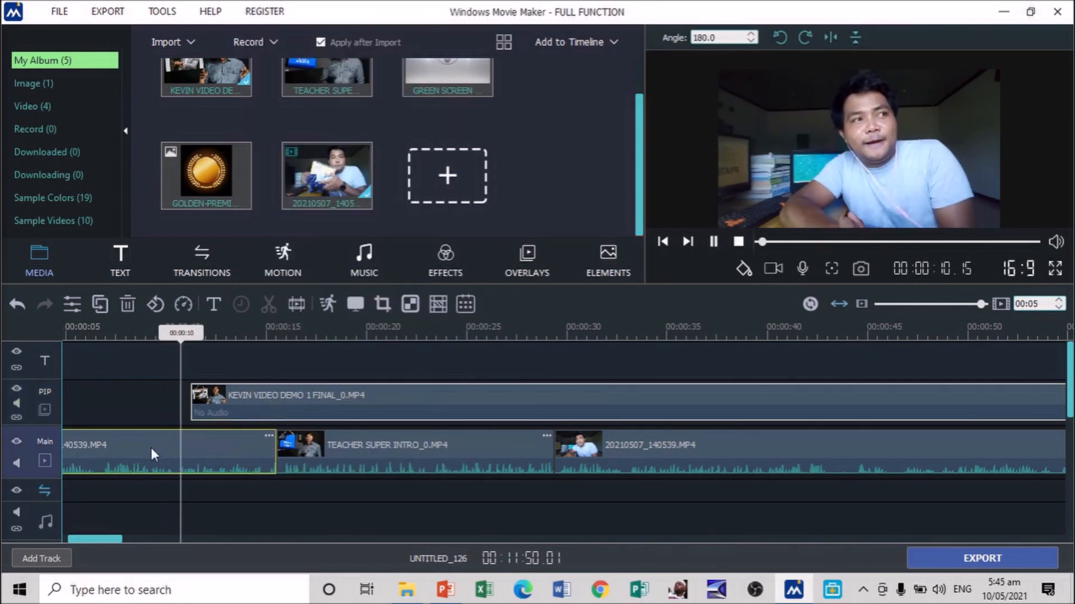
{"action": "key", "text": "space"}
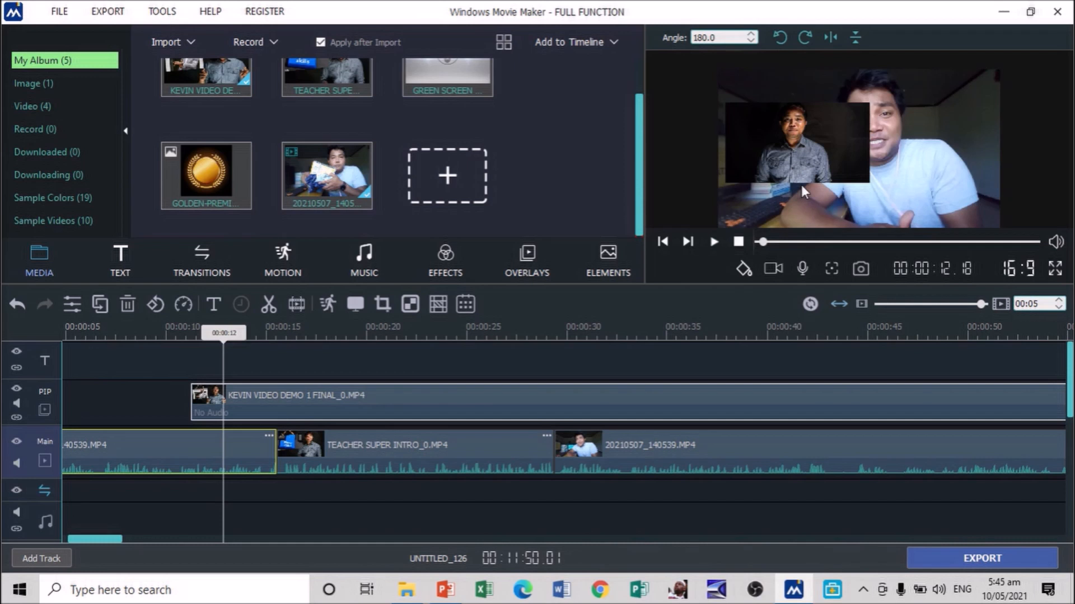
Move the picture-in-picture overlay down to the lower-left part of the video frame and apply the Move to top motion to its clip.
{"action": "left_click", "coordinate": [804, 126]}
{"action": "left_click_drag", "start_coordinate": [805, 127], "coordinate": [797, 180]}
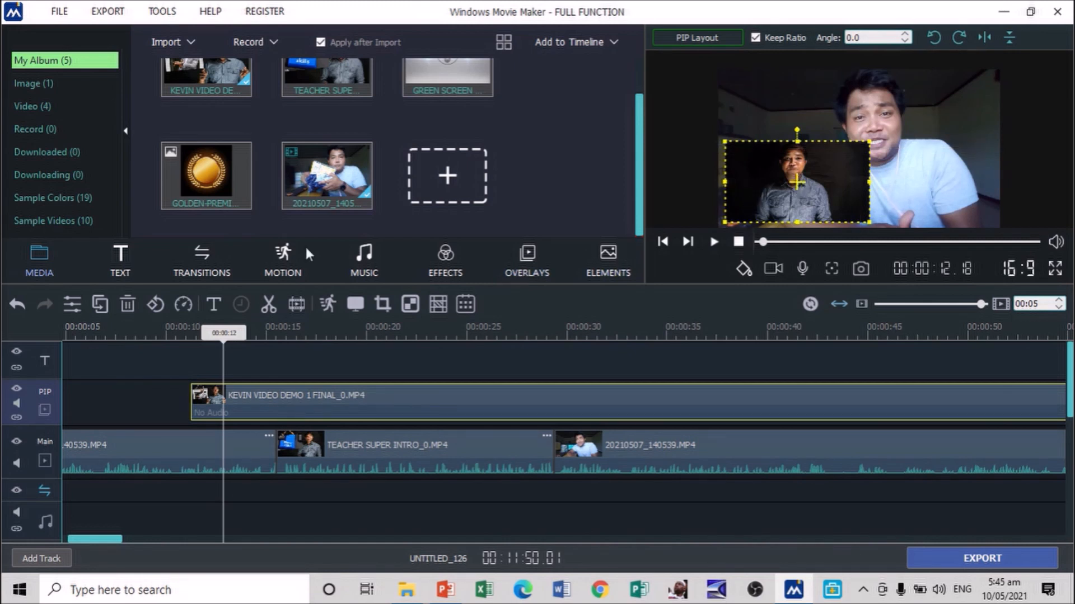
{"action": "left_click", "coordinate": [283, 264]}
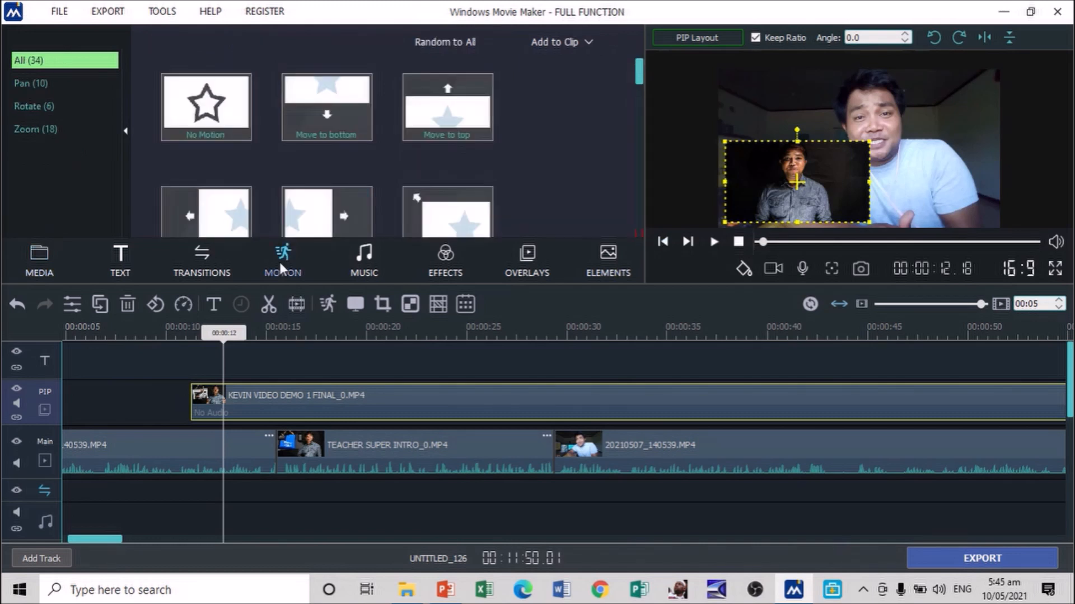
{"action": "left_click", "coordinate": [456, 131]}
{"action": "left_click_drag", "start_coordinate": [456, 134], "coordinate": [446, 155]}
{"action": "left_click_drag", "start_coordinate": [436, 172], "coordinate": [218, 406]}
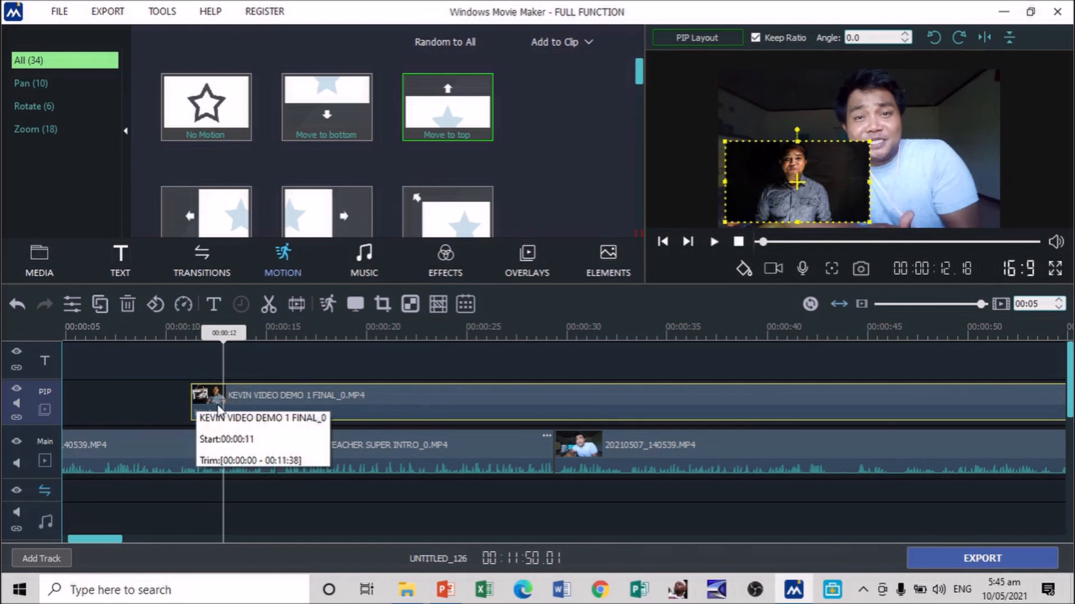
{"action": "left_click_drag", "start_coordinate": [472, 114], "coordinate": [200, 401]}
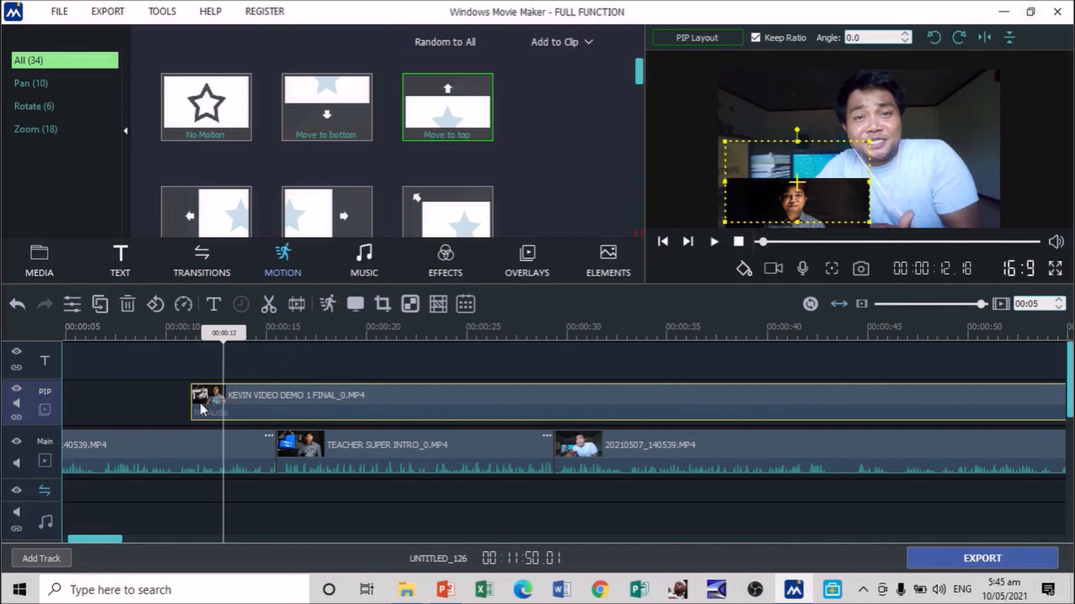
Play the timeline from just before the picture-in-picture clip starts to preview its motion.
{"action": "left_click", "coordinate": [148, 464]}
{"action": "key", "text": "space"}
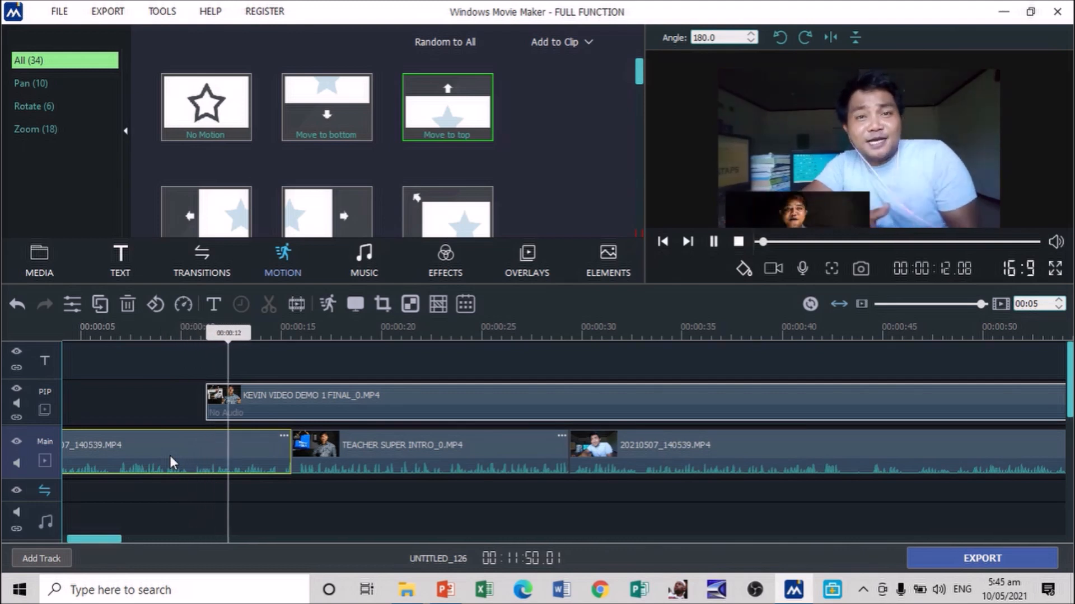
{"action": "key", "text": "space"}
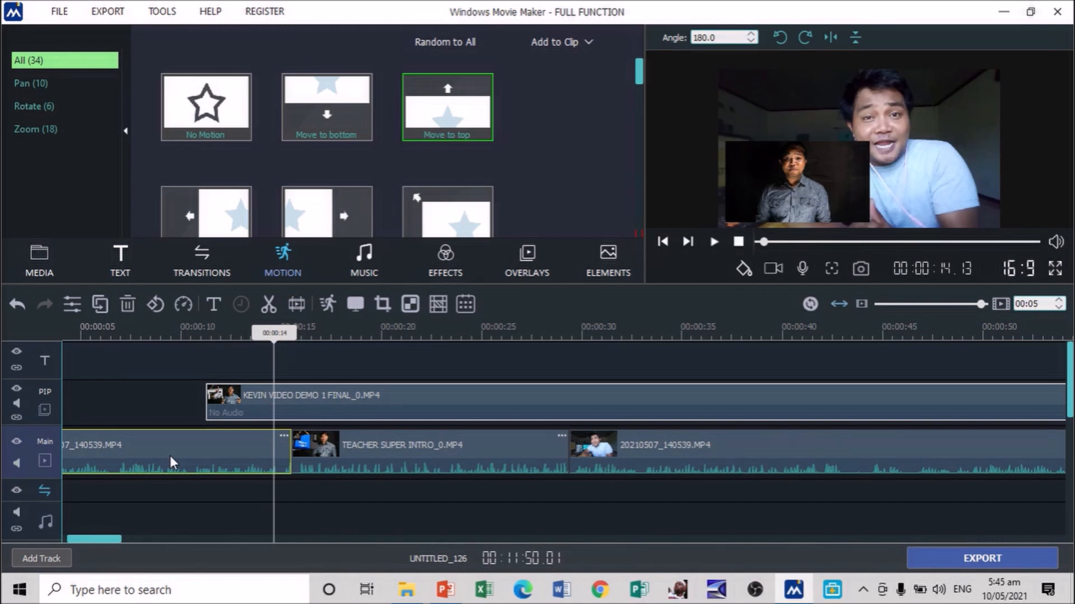
Import the BACKGROUND MUSIC audio file and place it at the start of the music track.
{"action": "left_click", "coordinate": [369, 271]}
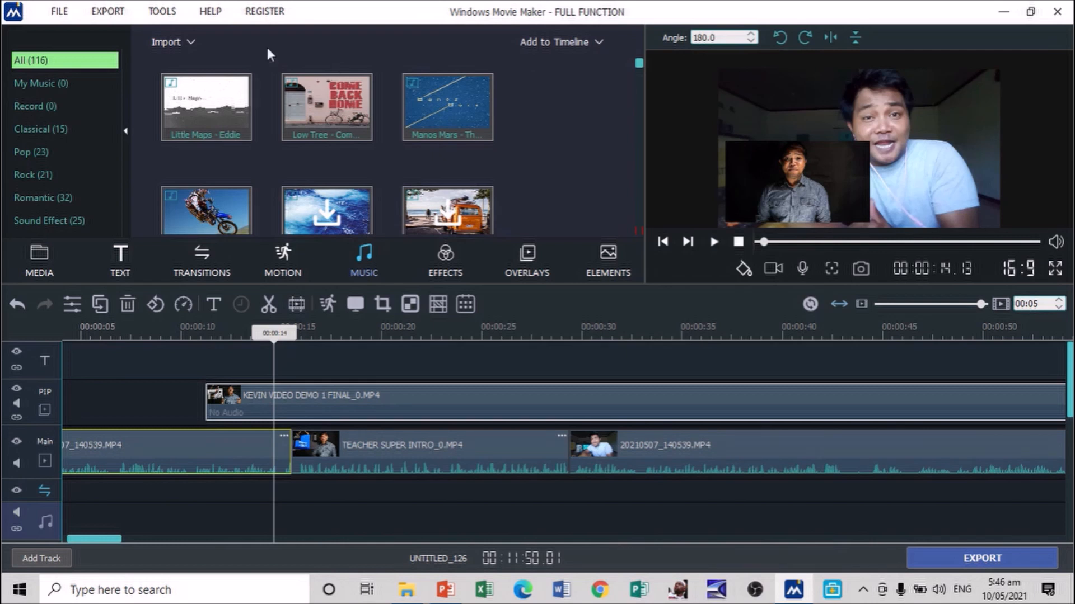
{"action": "left_click", "coordinate": [190, 42]}
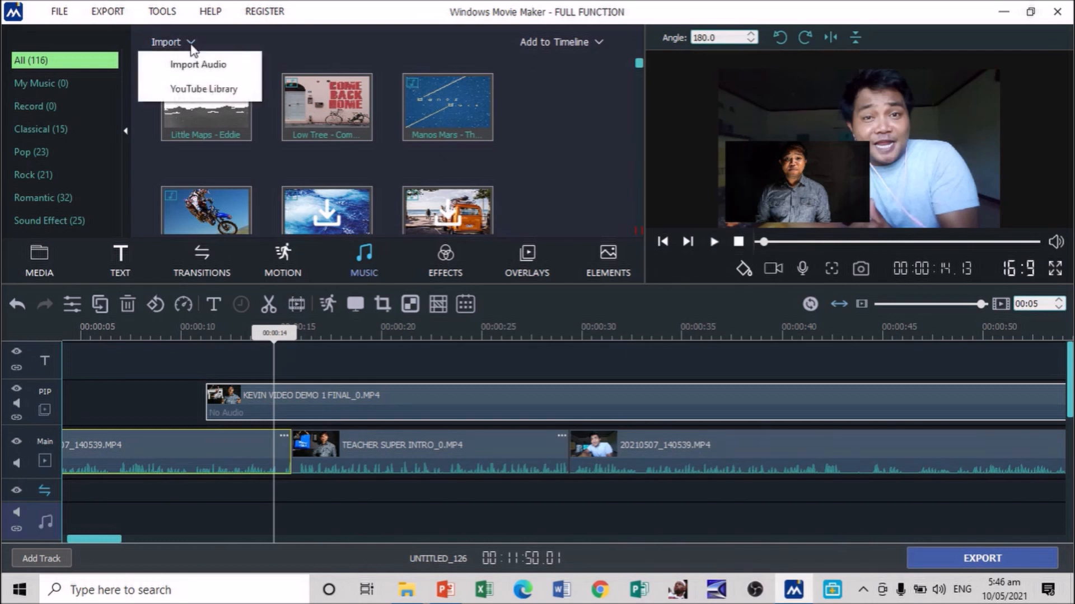
{"action": "left_click", "coordinate": [200, 66]}
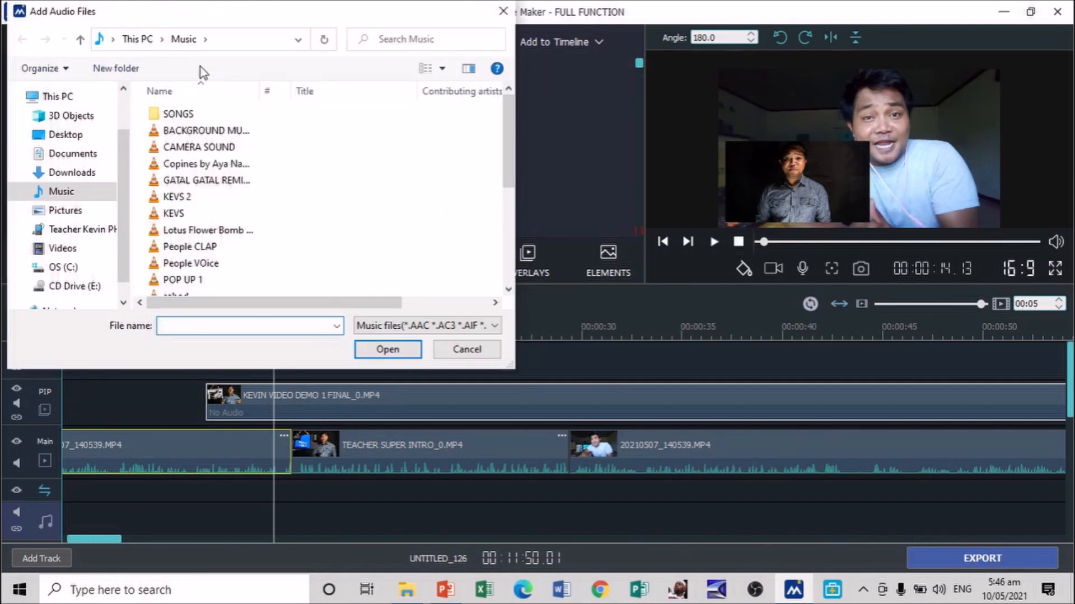
{"action": "left_click", "coordinate": [227, 130]}
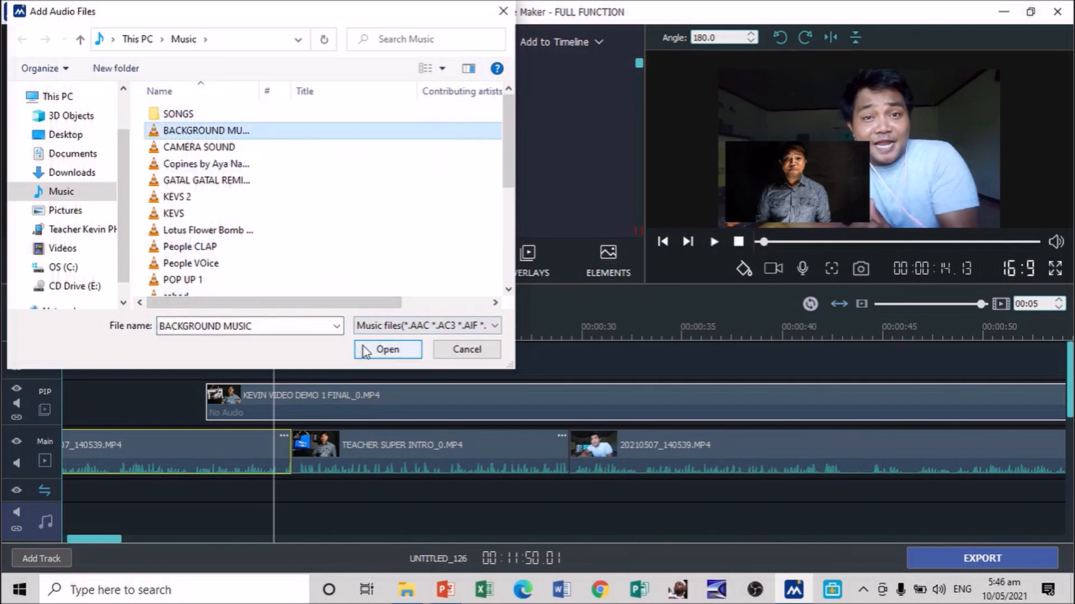
{"action": "left_click", "coordinate": [383, 351]}
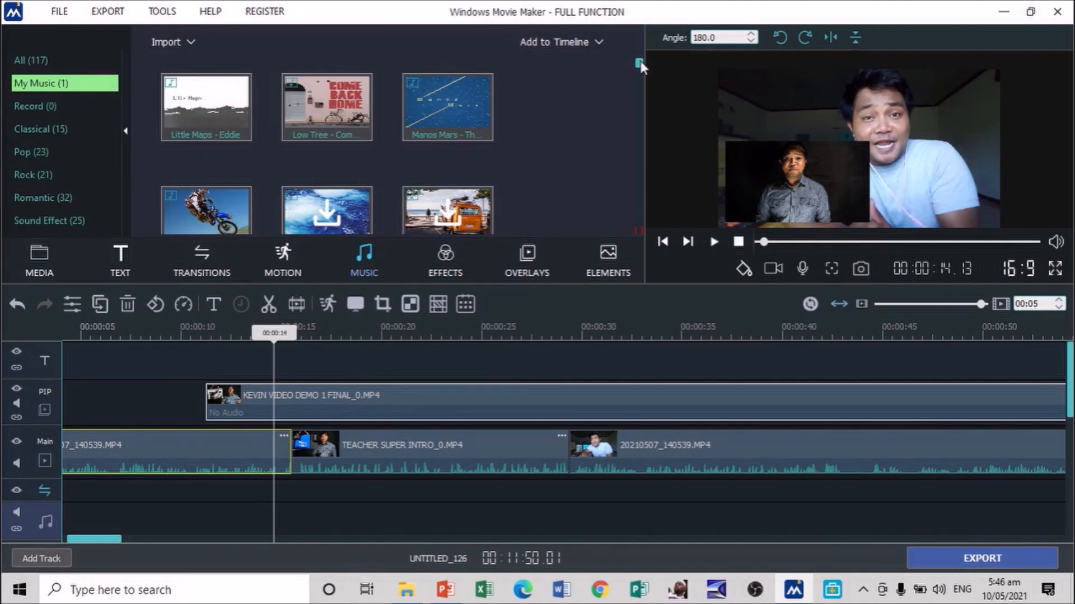
{"action": "left_click_drag", "start_coordinate": [639, 67], "coordinate": [643, 240]}
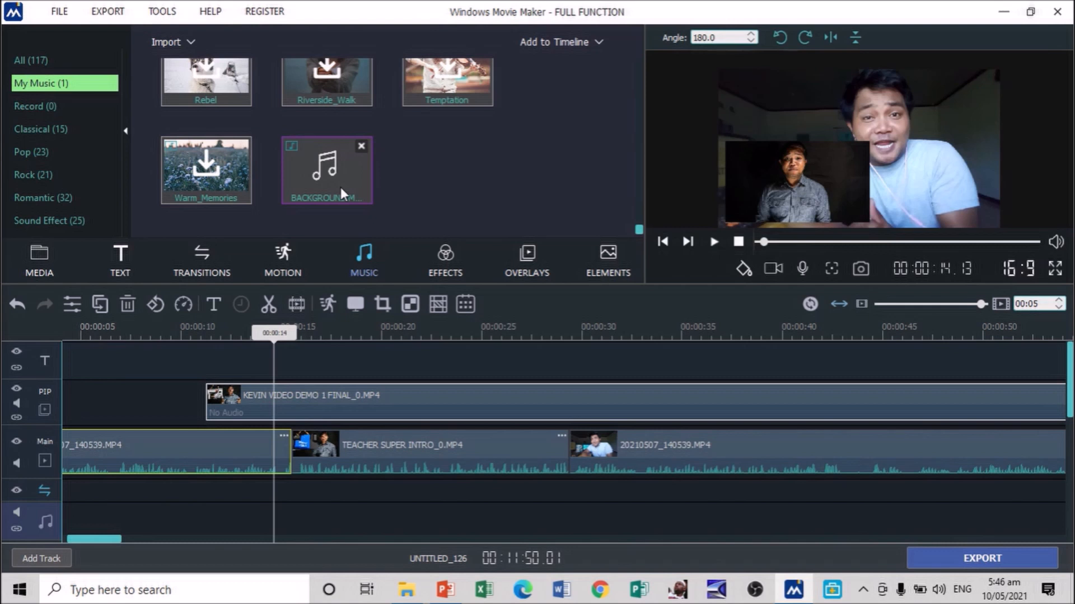
{"action": "left_click_drag", "start_coordinate": [326, 168], "coordinate": [44, 507]}
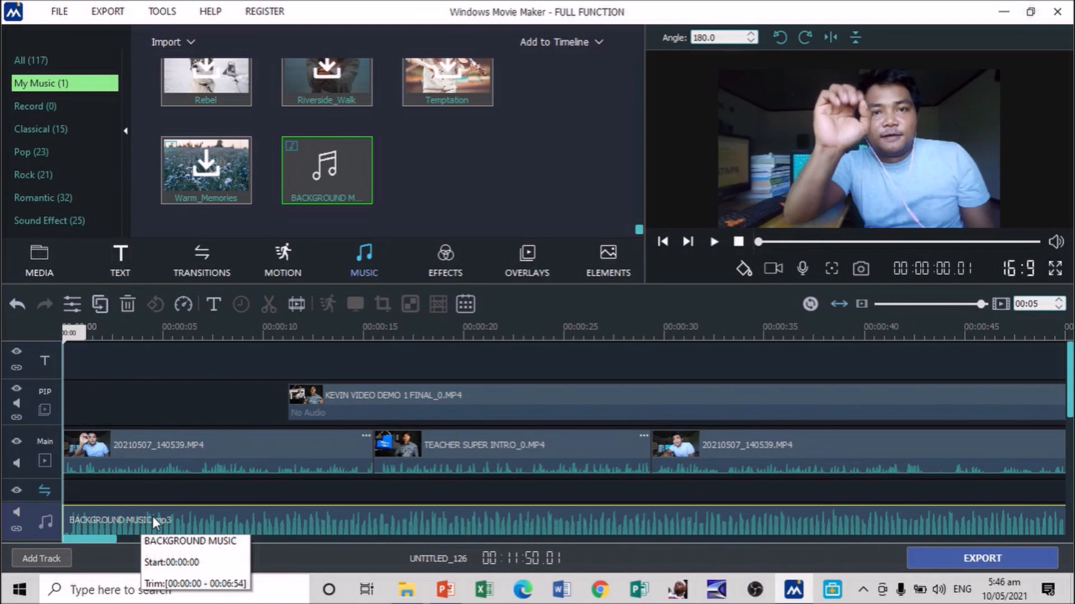
Set the background music's volume to 5 and play the timeline from the start to check the sound.
{"action": "right_click", "coordinate": [152, 521]}
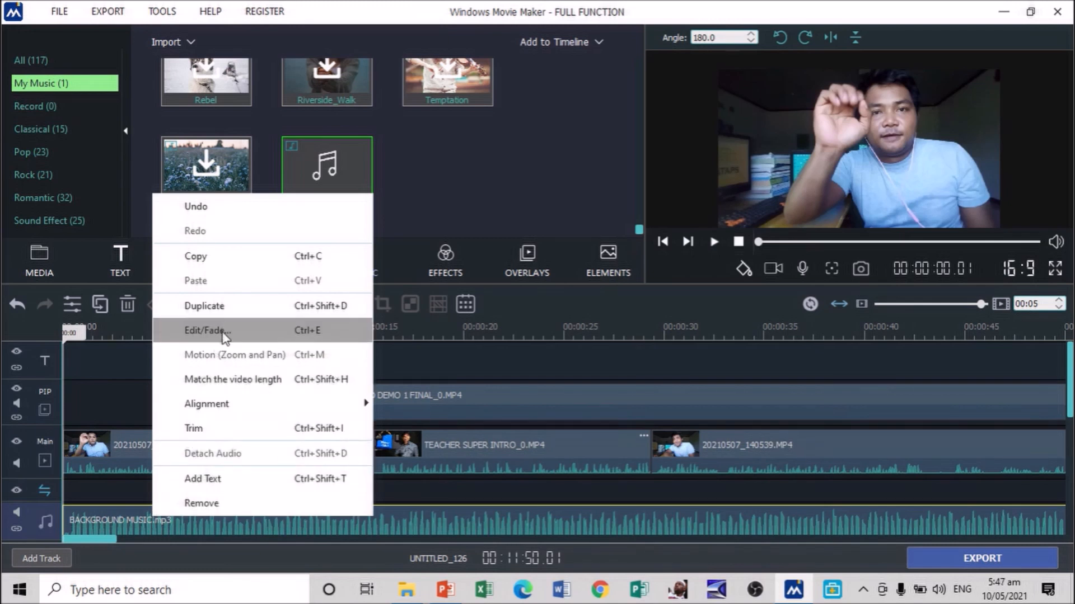
{"action": "left_click", "coordinate": [208, 331]}
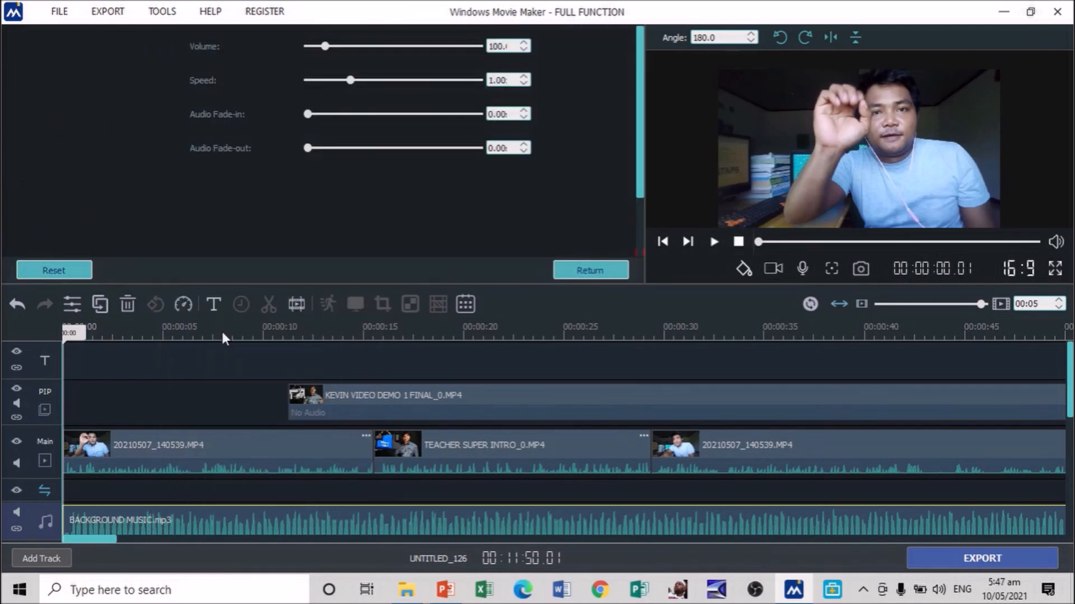
{"action": "double_click", "coordinate": [489, 46]}
{"action": "key", "text": "BackSpace"}
{"action": "type", "text": "5"}
{"action": "left_click", "coordinate": [570, 272]}
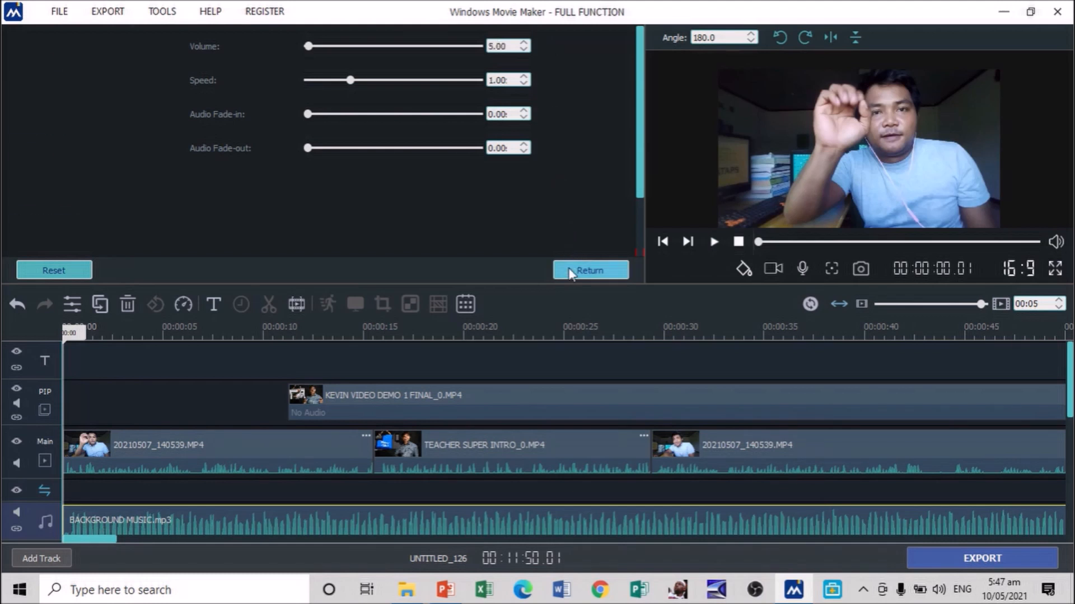
{"action": "key", "text": "space"}
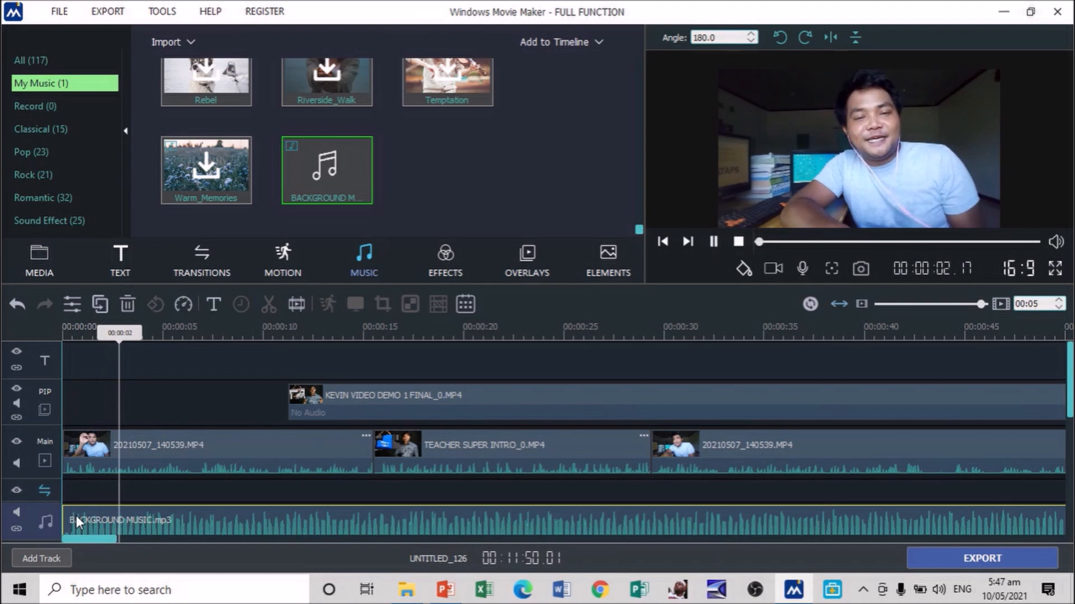
{"action": "key", "text": "space"}
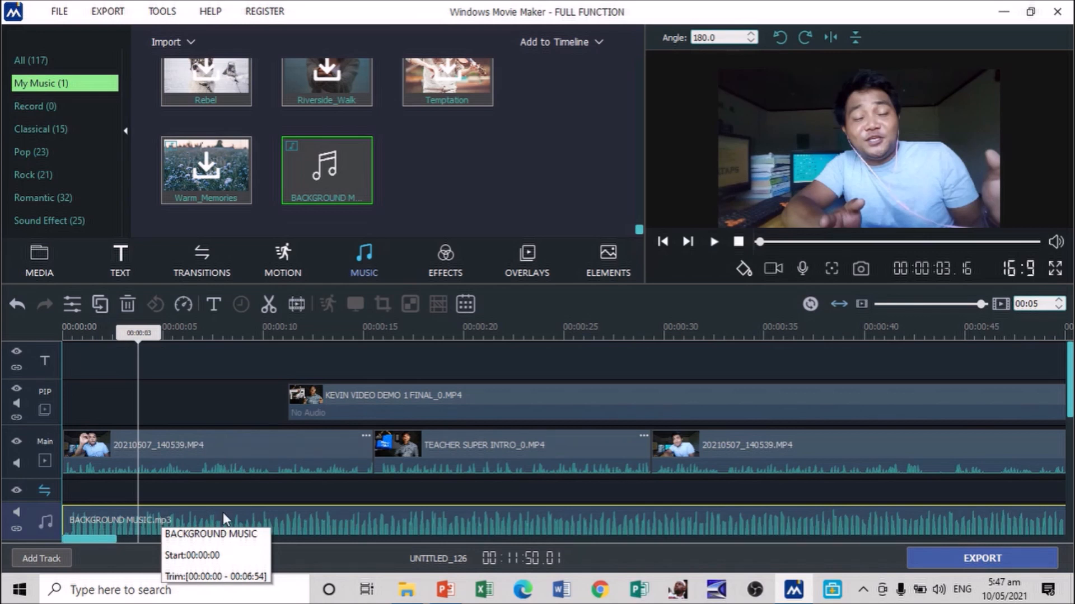
Set the brightness of the first clip on the main track to 8.
{"action": "left_click", "coordinate": [229, 468]}
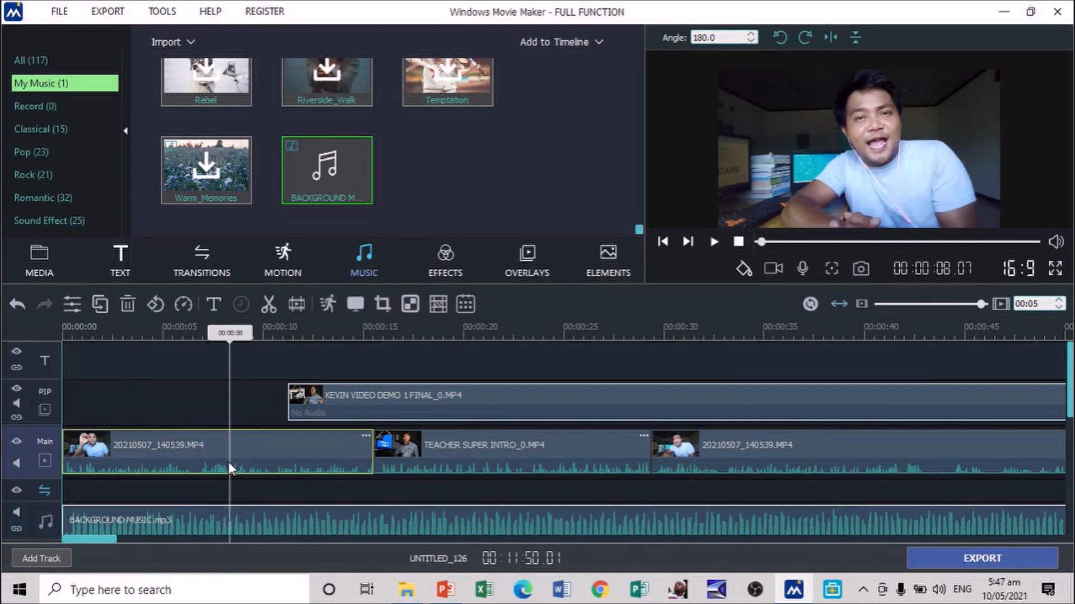
{"action": "right_click", "coordinate": [229, 466]}
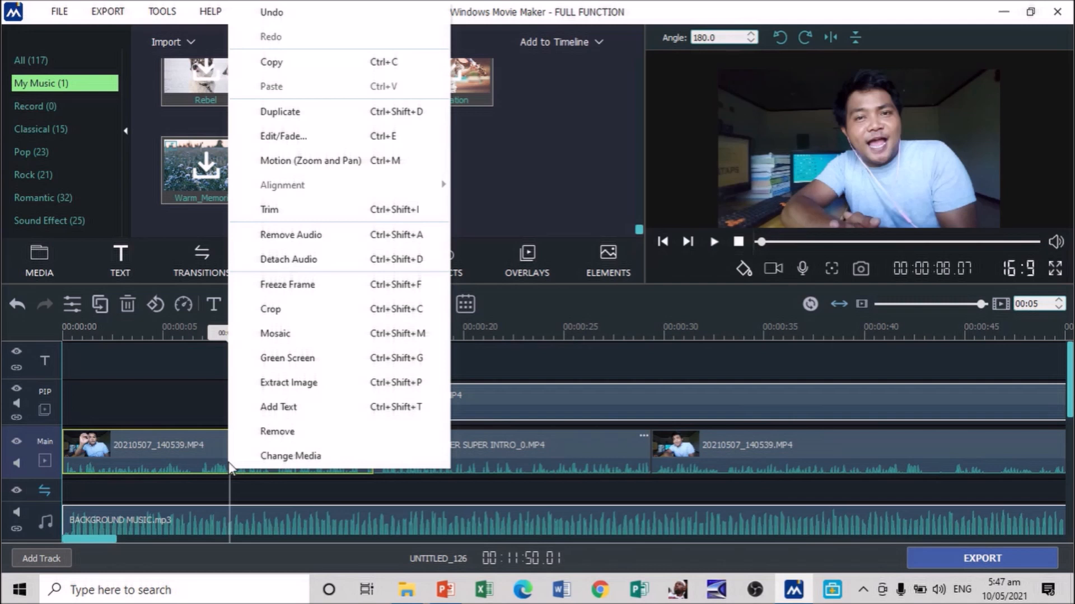
{"action": "left_click", "coordinate": [288, 146]}
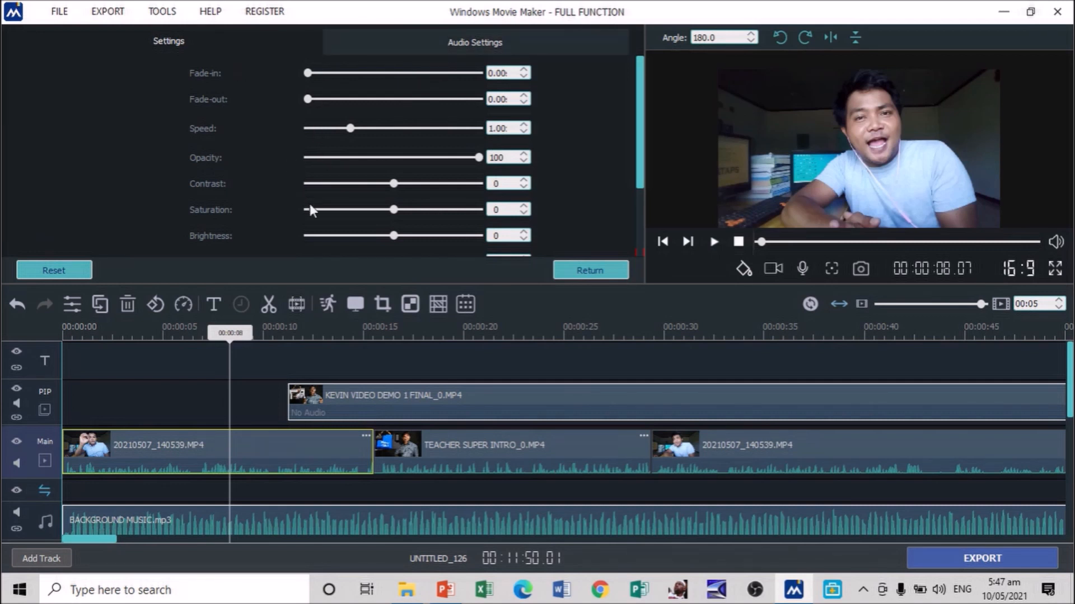
{"action": "mouse_move", "coordinate": [395, 235]}
{"action": "left_mouse_down"}
{"action": "mouse_move", "coordinate": [414, 236]}
{"action": "mouse_move", "coordinate": [401, 239]}
{"action": "left_mouse_up"}
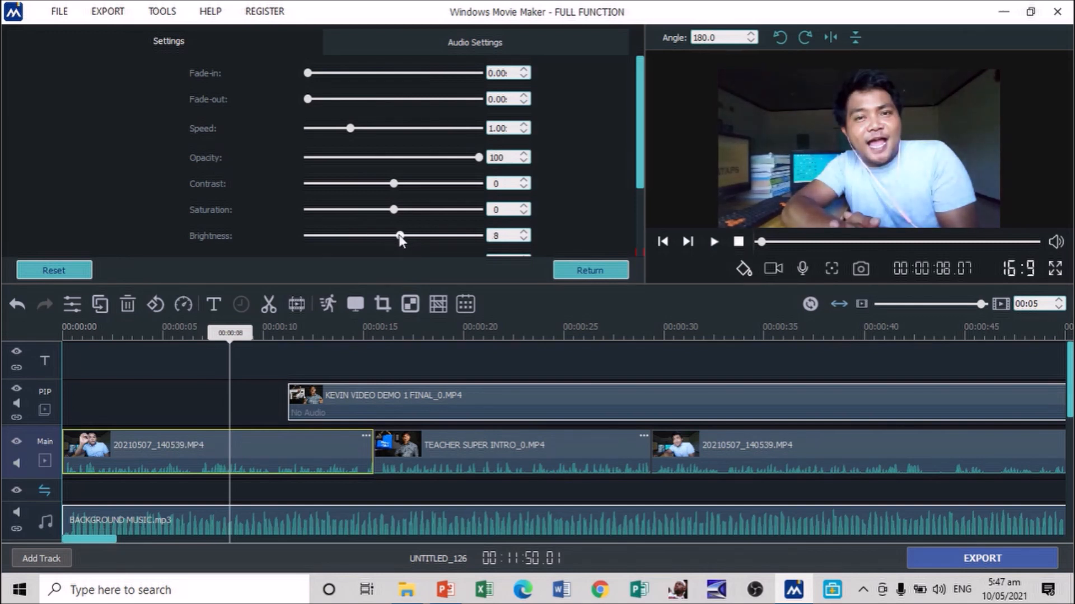
Set the first main-track clip's volume to 200 and play it from about 8 seconds to check the audio balance.
{"action": "left_click", "coordinate": [455, 36]}
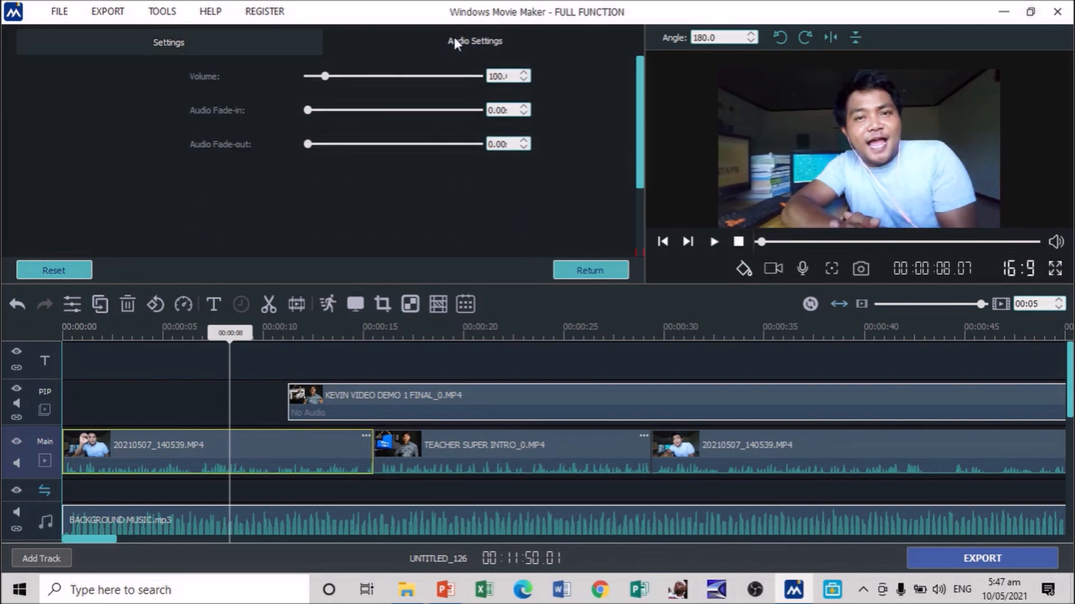
{"action": "left_click_drag", "start_coordinate": [489, 76], "coordinate": [570, 73]}
{"action": "type", "text": "200"}
{"action": "left_click", "coordinate": [579, 271]}
{"action": "key", "text": "space"}
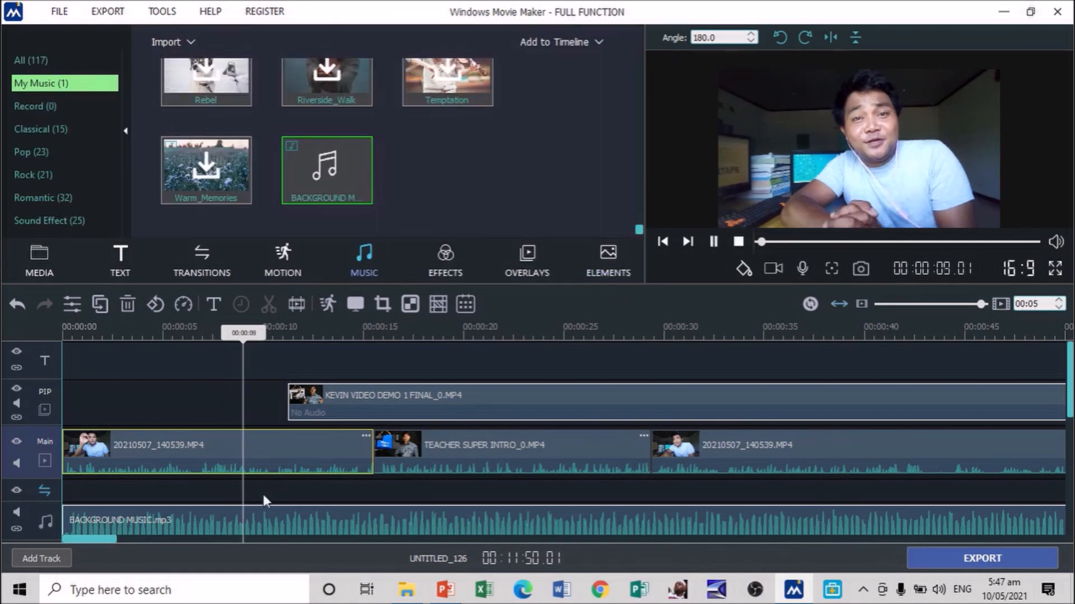
{"action": "key", "text": "space"}
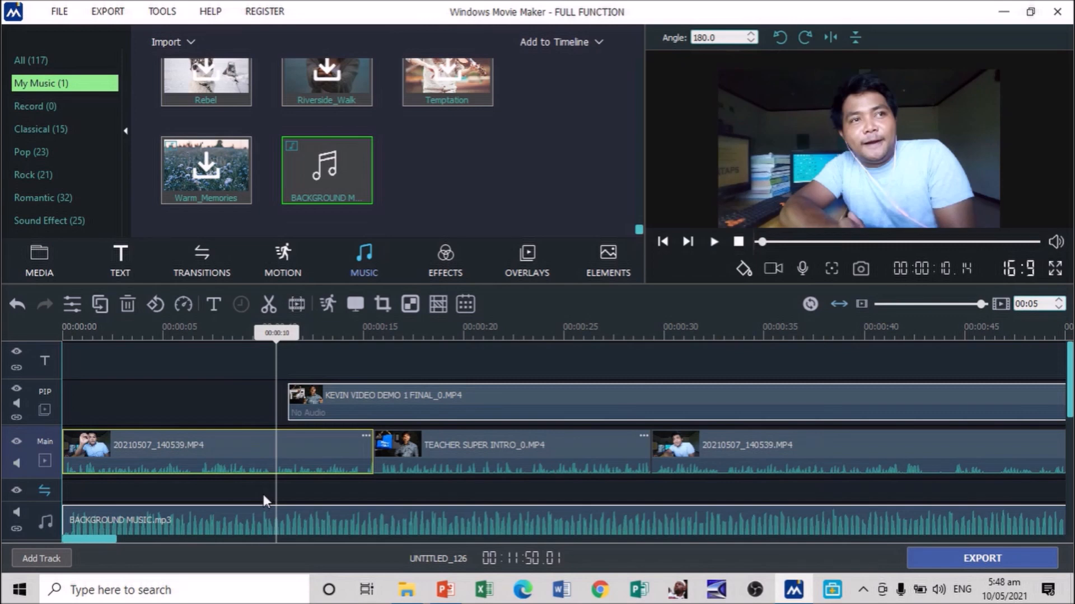
{"action": "left_click", "coordinate": [194, 515]}
{"action": "right_click", "coordinate": [194, 515]}
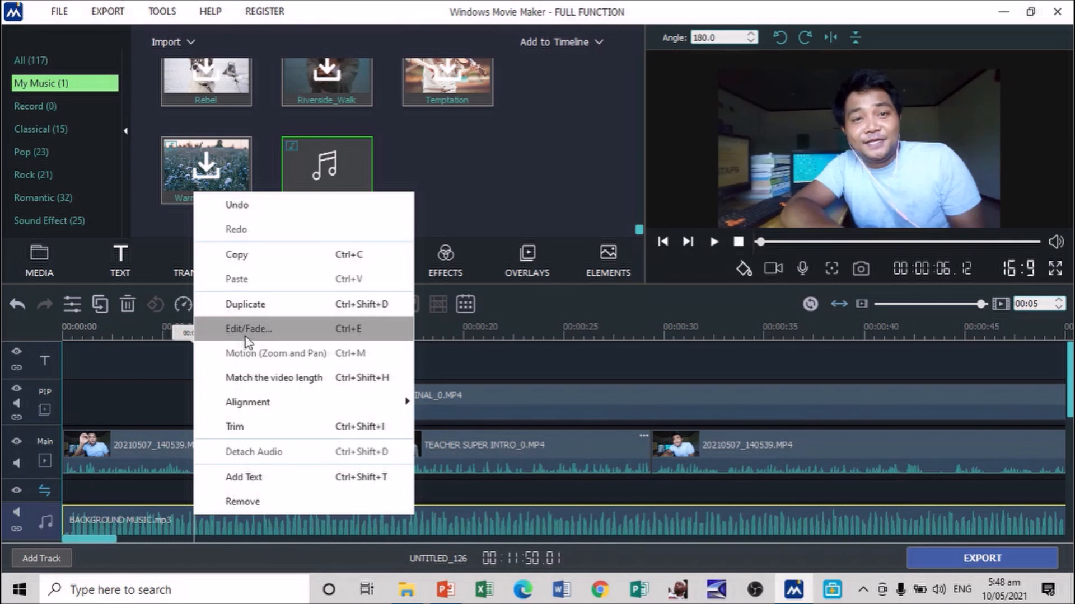
{"action": "left_click", "coordinate": [472, 507]}
{"action": "left_click", "coordinate": [472, 509]}
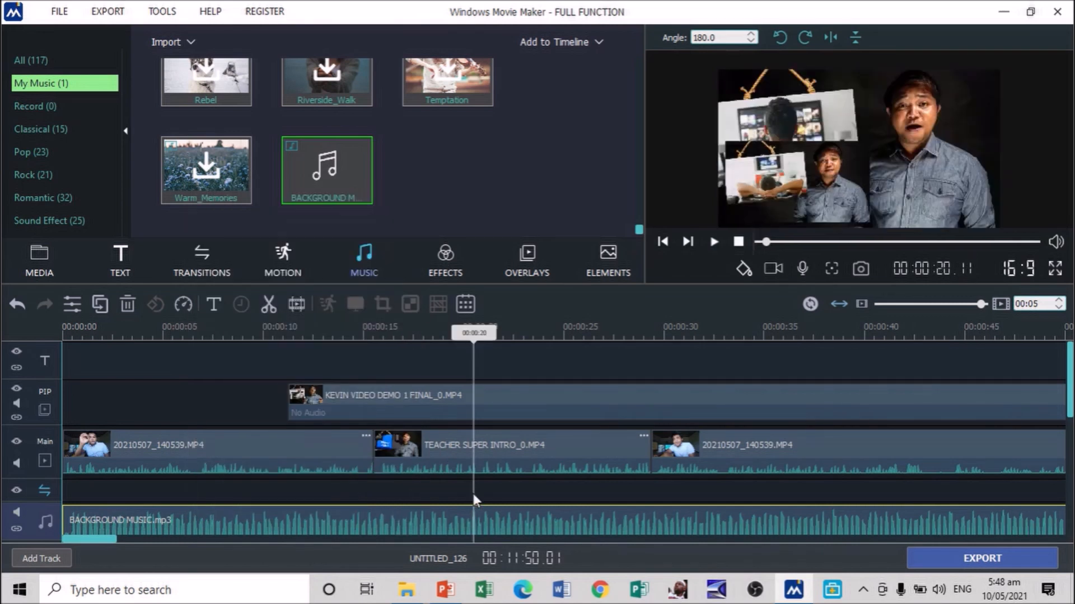
Add the Hefe effect at the start of the timeline.
{"action": "left_click", "coordinate": [443, 271]}
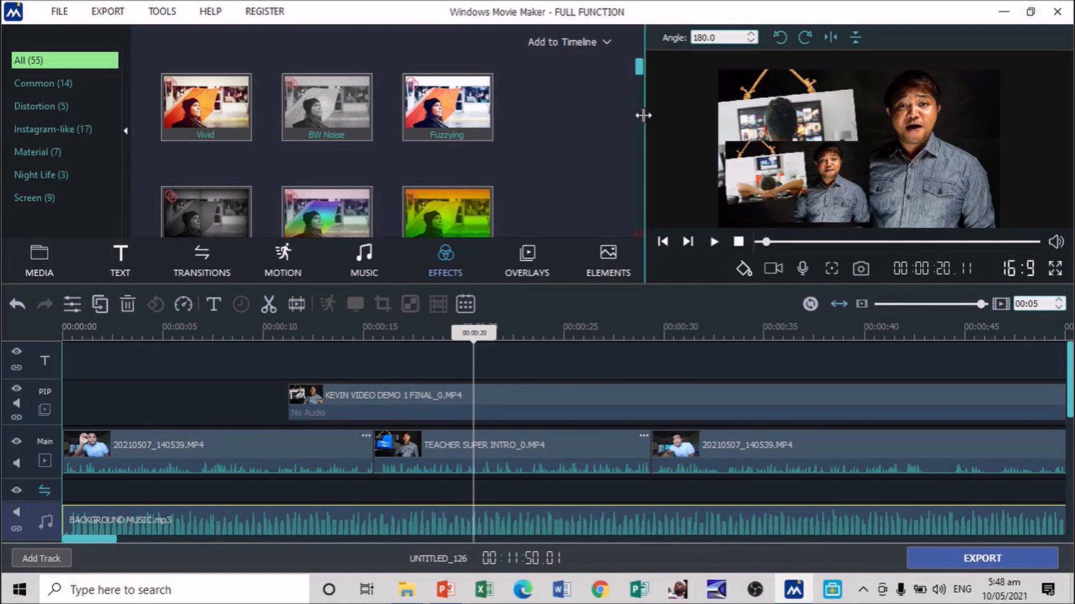
{"action": "scroll", "coordinate": [638, 120], "scroll_direction": "down", "scroll_amount": 3}
{"action": "left_click_drag", "start_coordinate": [636, 79], "coordinate": [643, 151]}
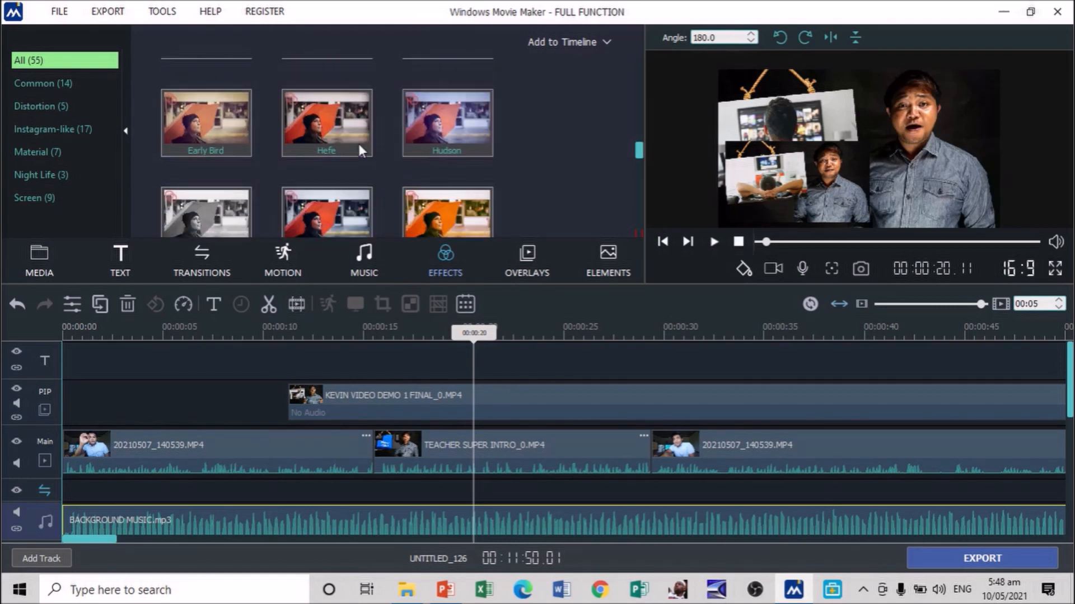
{"action": "left_click", "coordinate": [341, 139]}
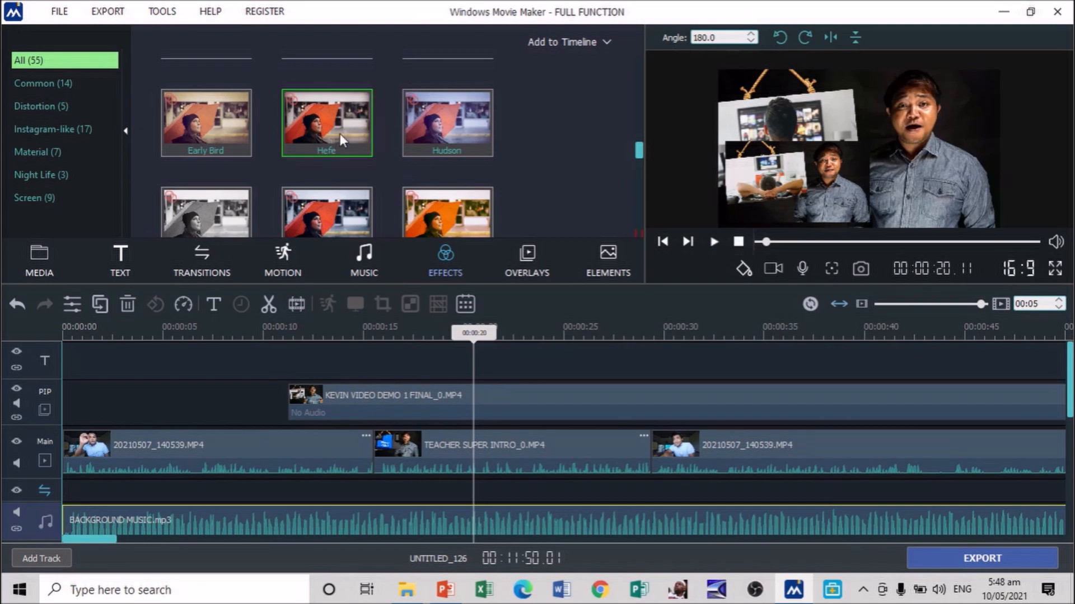
{"action": "left_click_drag", "start_coordinate": [335, 143], "coordinate": [56, 360]}
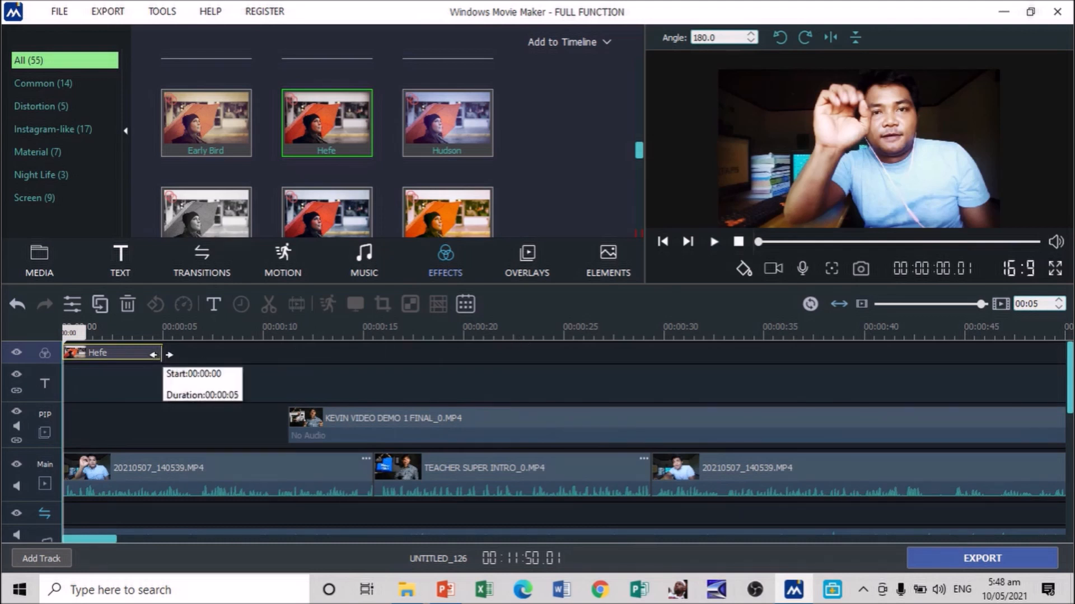
Extend the Hefe effect to a duration of 50 seconds and play the timeline from the start to preview it.
{"action": "left_click_drag", "start_coordinate": [161, 354], "coordinate": [1064, 356]}
{"action": "key", "text": "space"}
{"action": "key", "text": "space"}
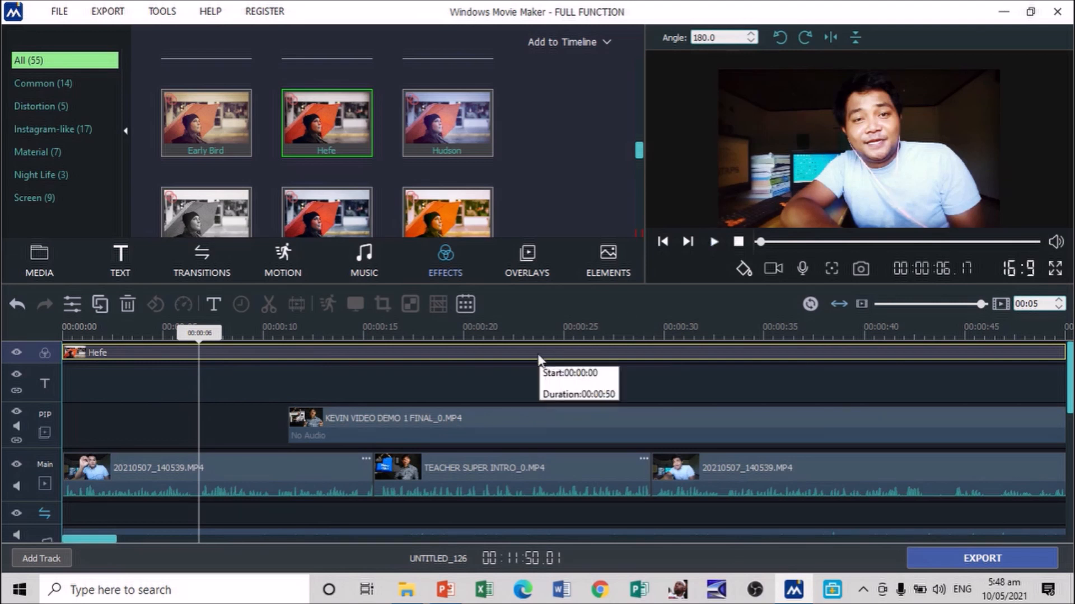
Delete the Hefe effect from the effects track.
{"action": "key", "text": "Delete"}
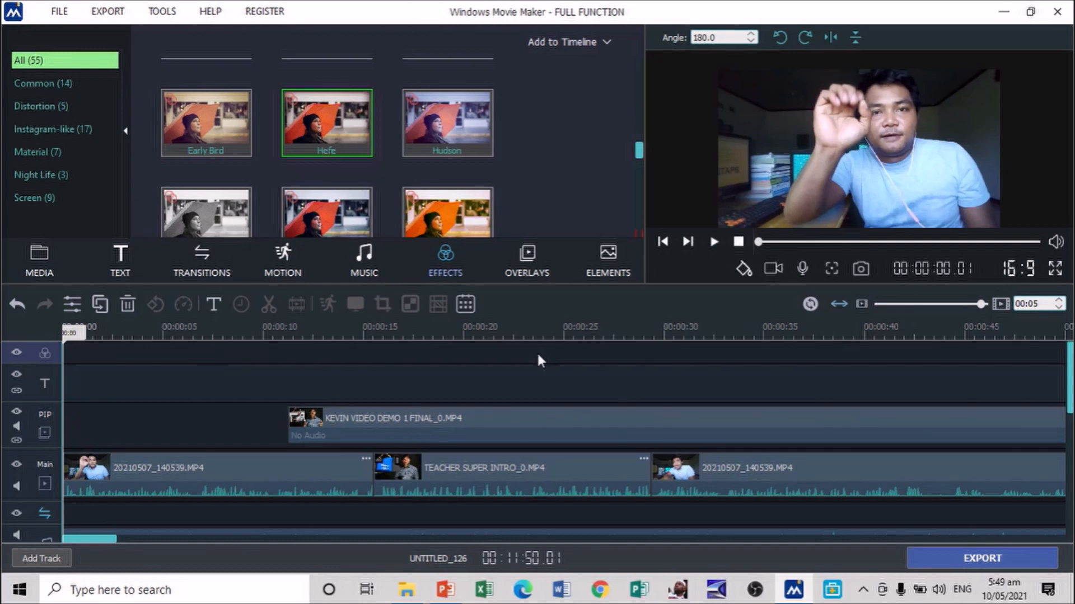
Add the Viewfinder 2 overlay at the start of the timeline, on its own picture-in-picture track.
{"action": "left_click", "coordinate": [525, 273]}
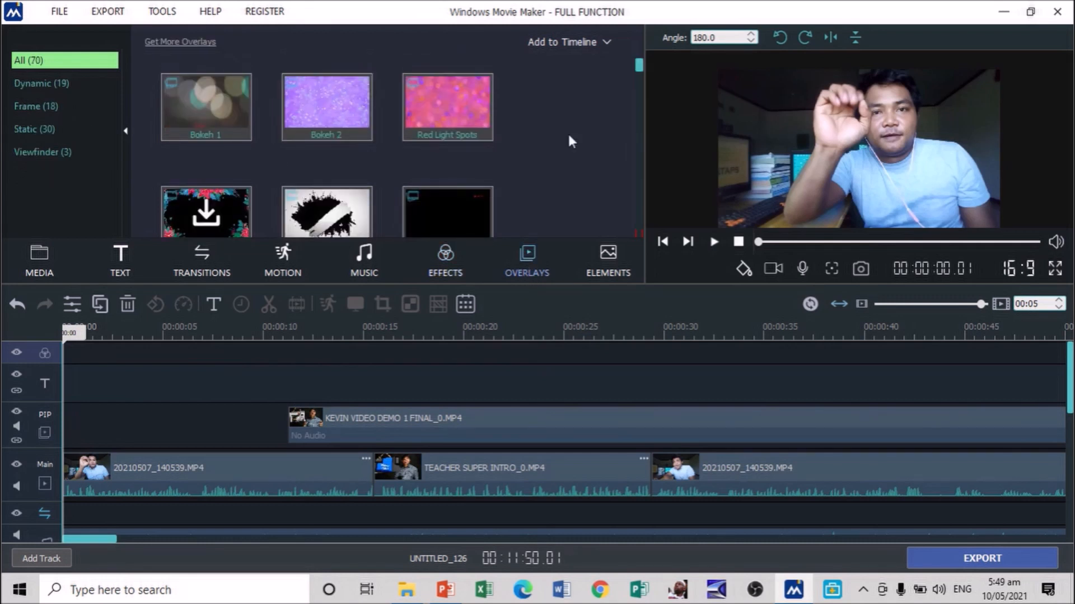
{"action": "scroll", "coordinate": [640, 94], "scroll_direction": "down", "scroll_amount": 3}
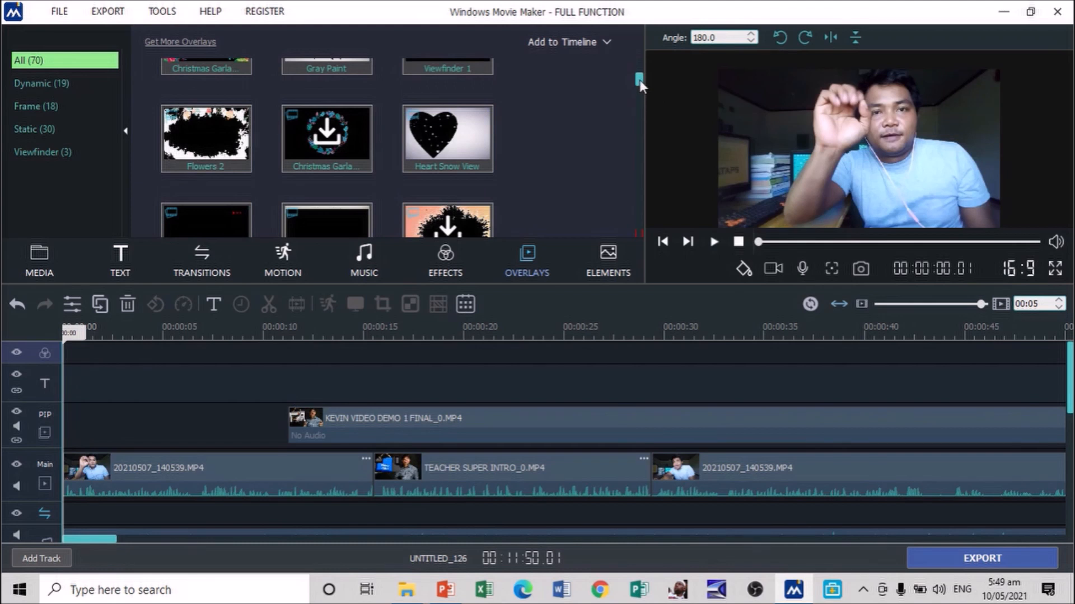
{"action": "left_click_drag", "start_coordinate": [640, 79], "coordinate": [639, 89]}
{"action": "left_click_drag", "start_coordinate": [226, 113], "coordinate": [63, 399]}
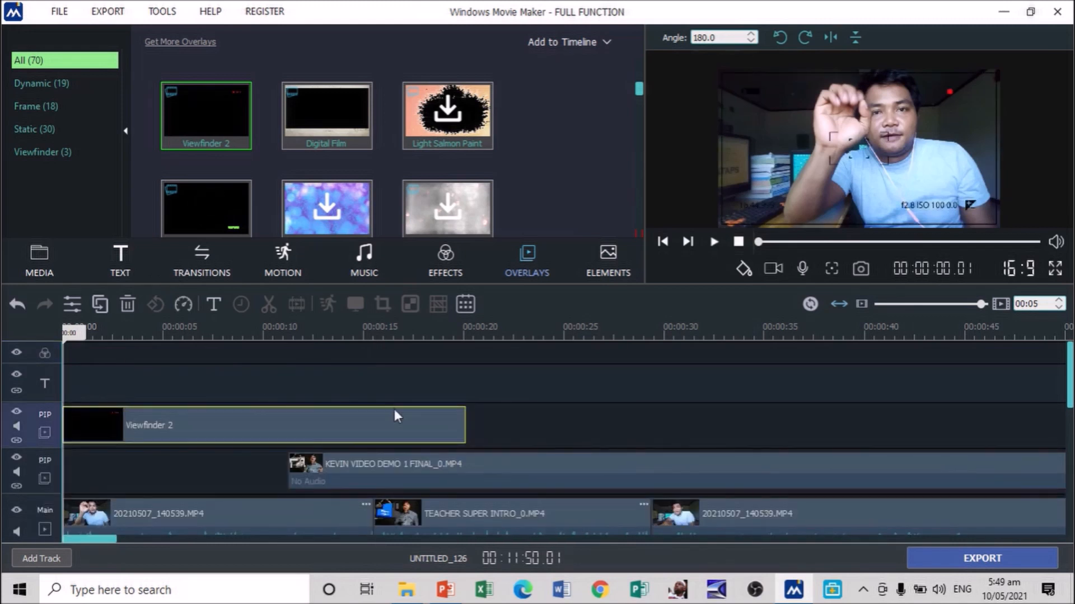
Extend the Viewfinder 2 overlay to about 42 seconds and play the timeline from about 11 seconds to preview it.
{"action": "left_click_drag", "start_coordinate": [466, 426], "coordinate": [908, 426]}
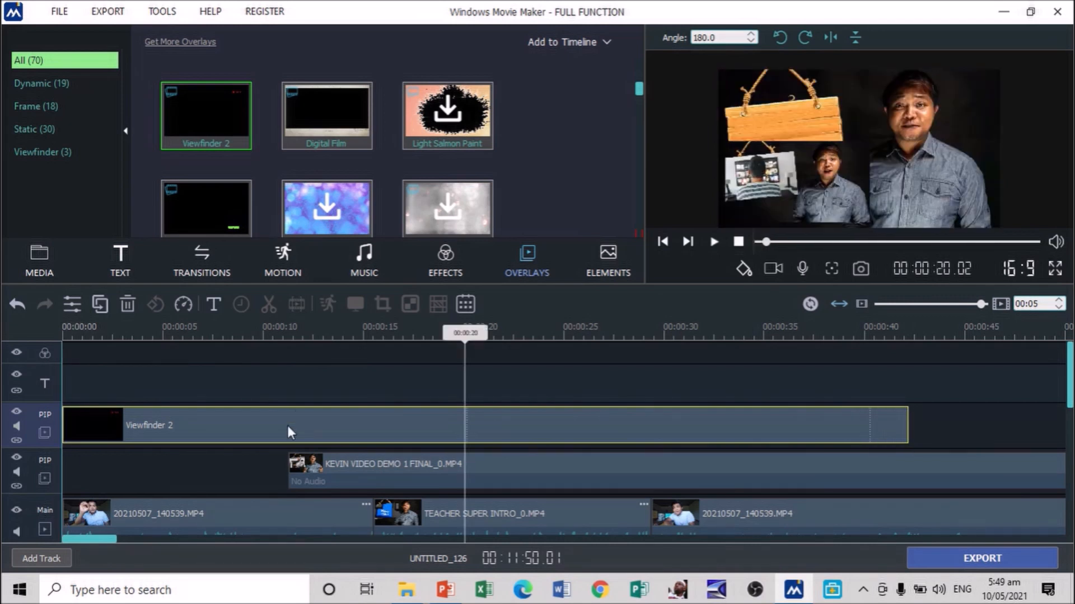
{"action": "key", "text": "space"}
{"action": "left_click", "coordinate": [287, 425]}
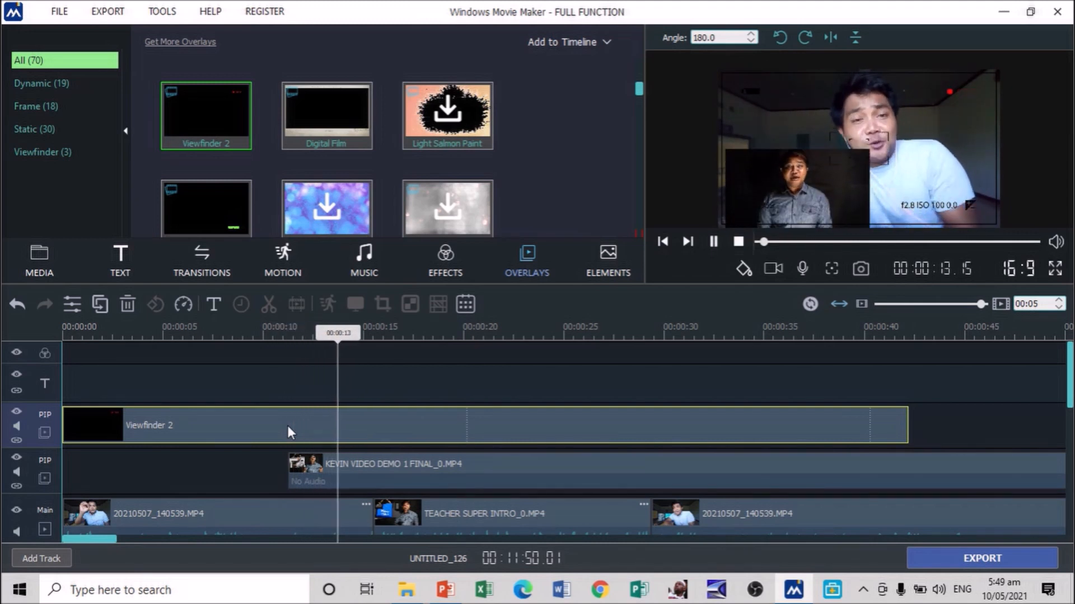
{"action": "key", "text": "space"}
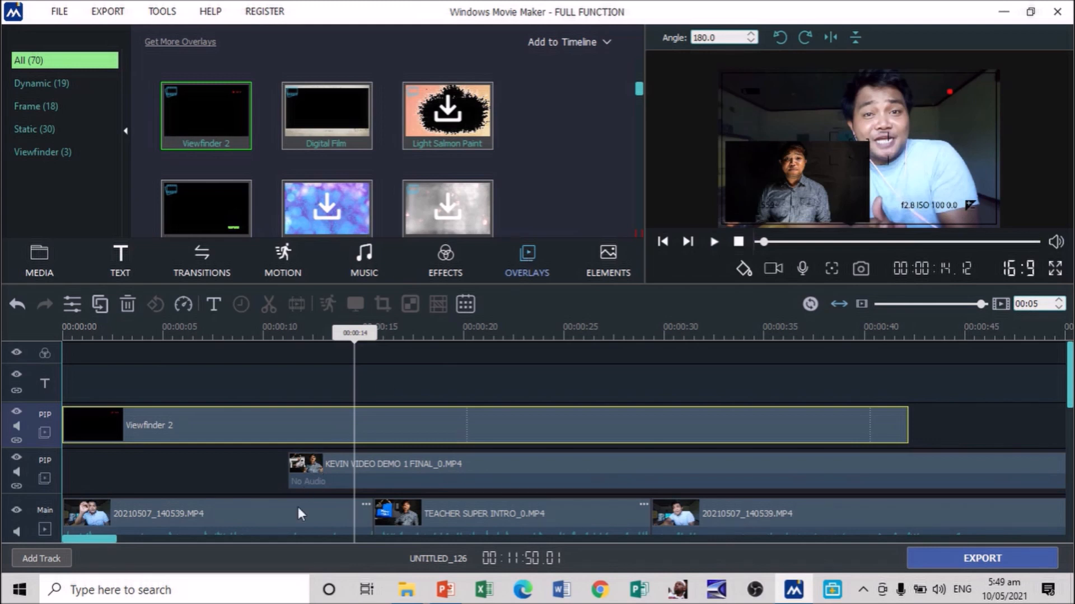
Review the video and audio edit settings of the first main-track clip, including fade, speed, brightness and volume.
{"action": "left_click", "coordinate": [295, 530]}
{"action": "right_click", "coordinate": [294, 526]}
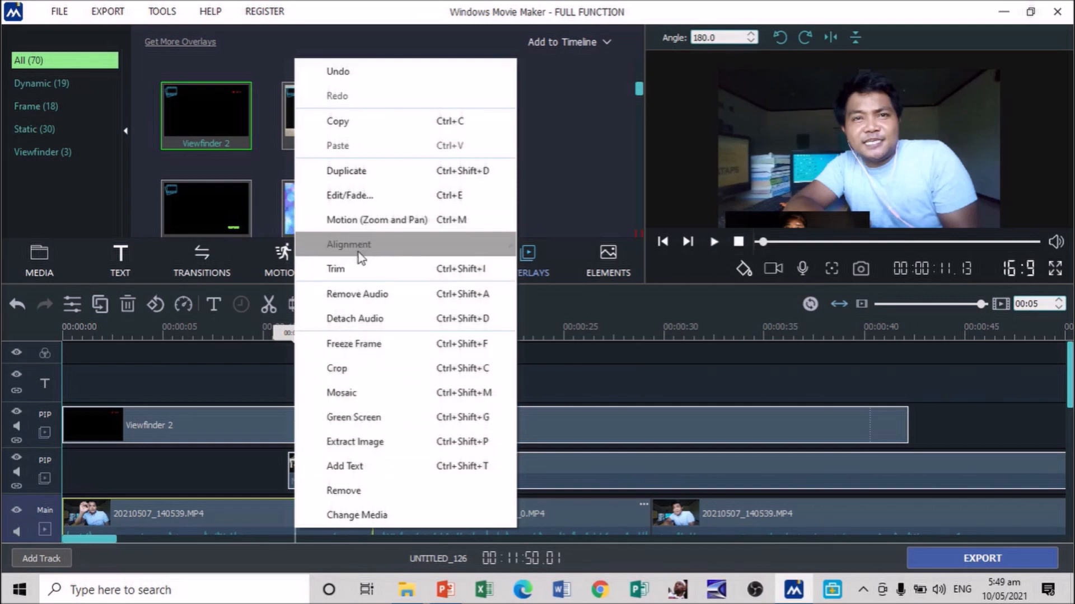
{"action": "left_click", "coordinate": [357, 202]}
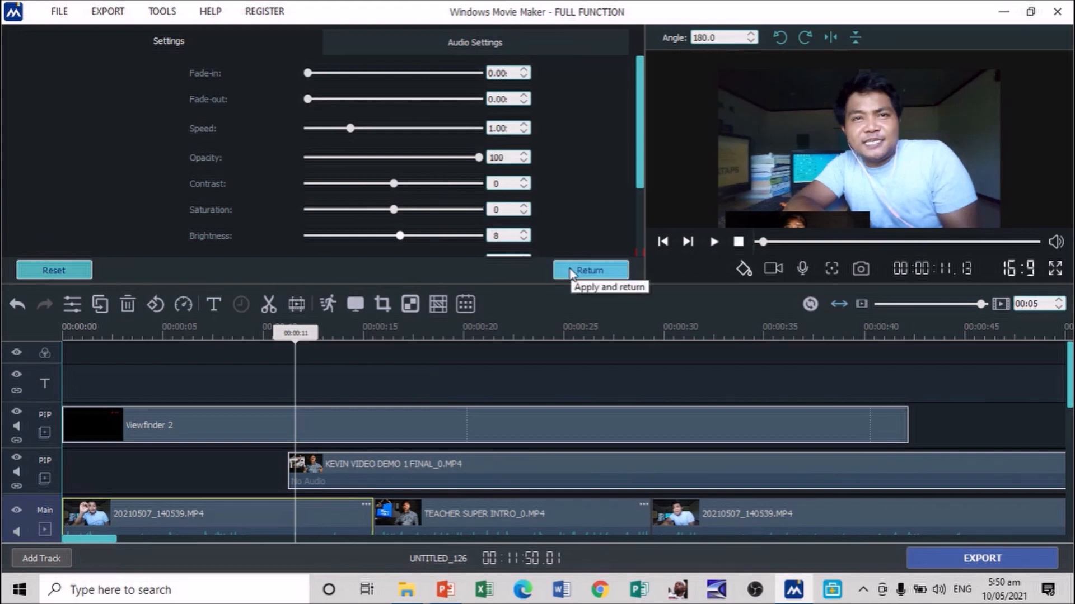
{"action": "left_click", "coordinate": [444, 50]}
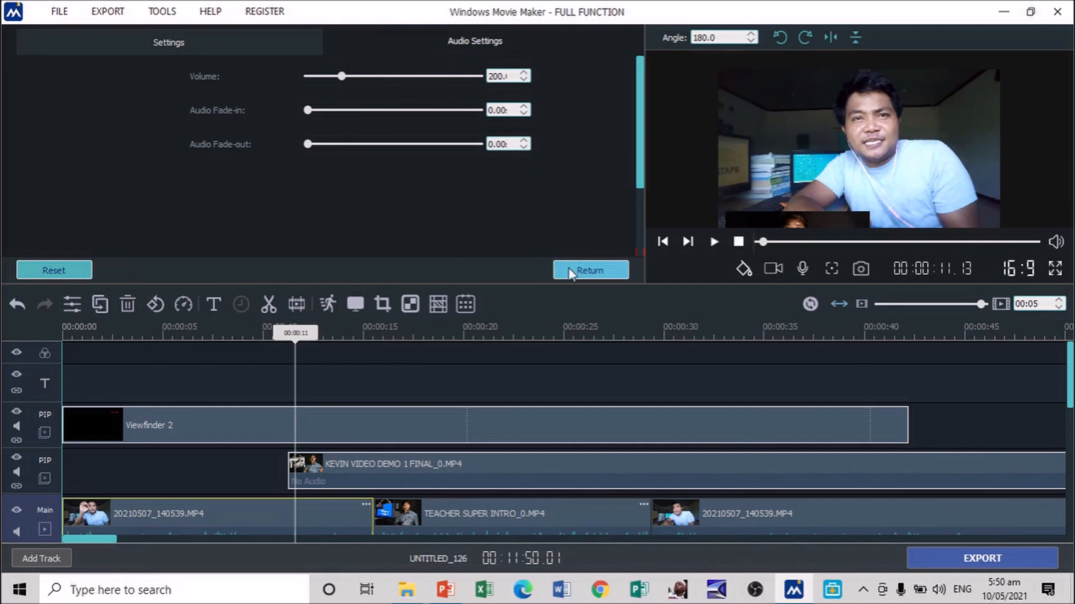
{"action": "left_click", "coordinate": [590, 271]}
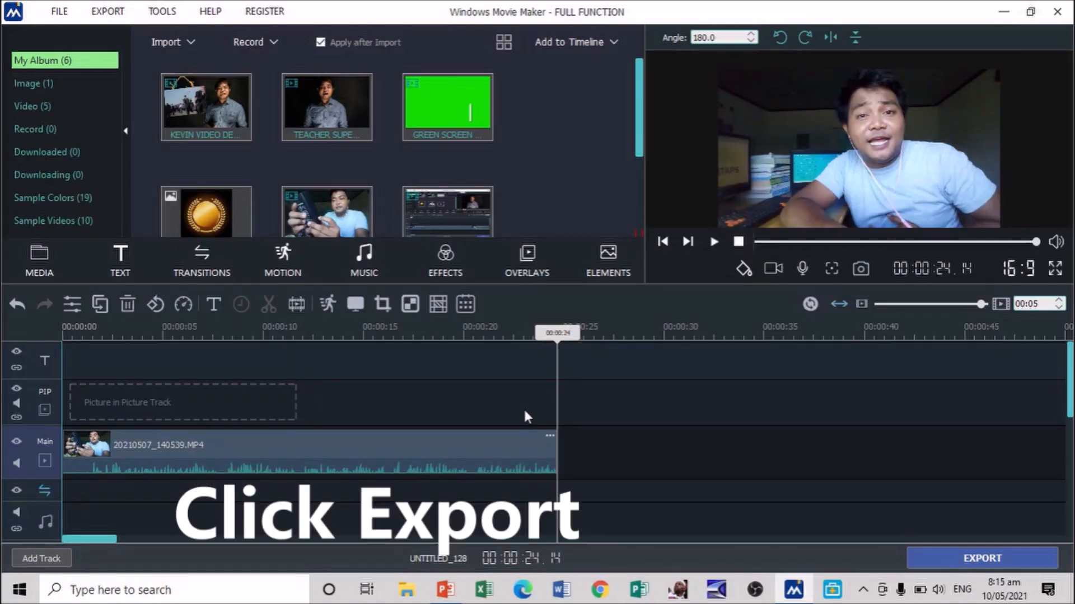
Export the movie to the computer as an MP4 with a resolution of 1280*720 and Good Quality.
{"action": "left_click", "coordinate": [963, 564]}
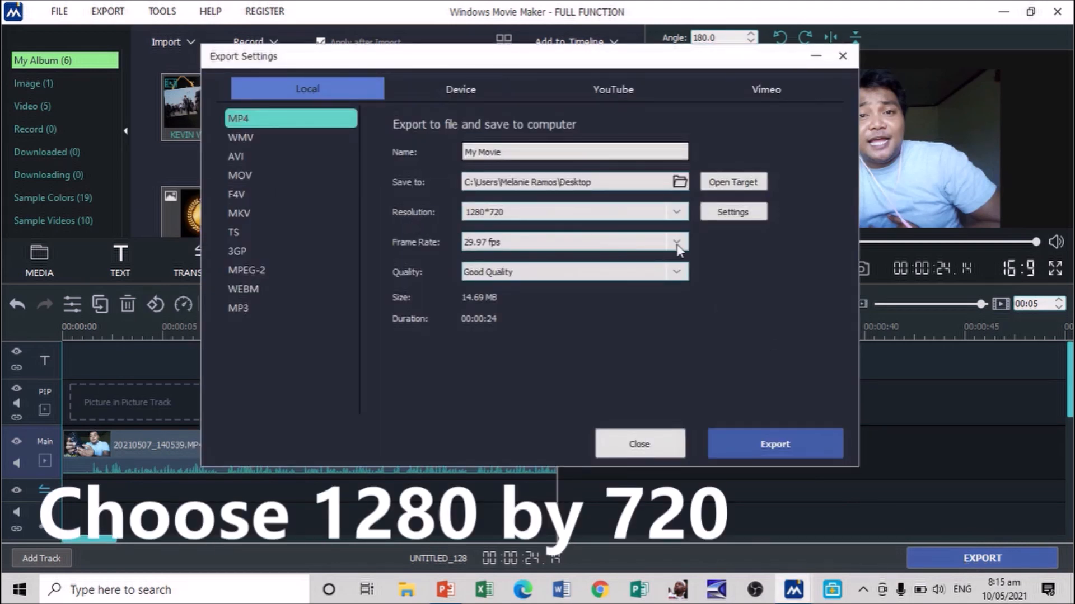
{"action": "left_click", "coordinate": [677, 213]}
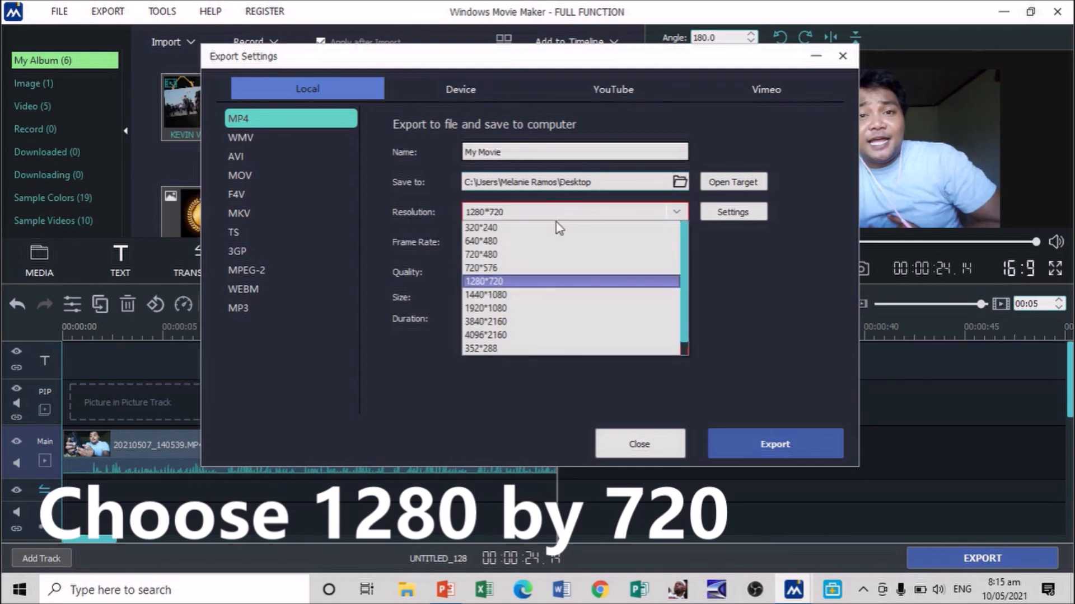
{"action": "left_click", "coordinate": [534, 282]}
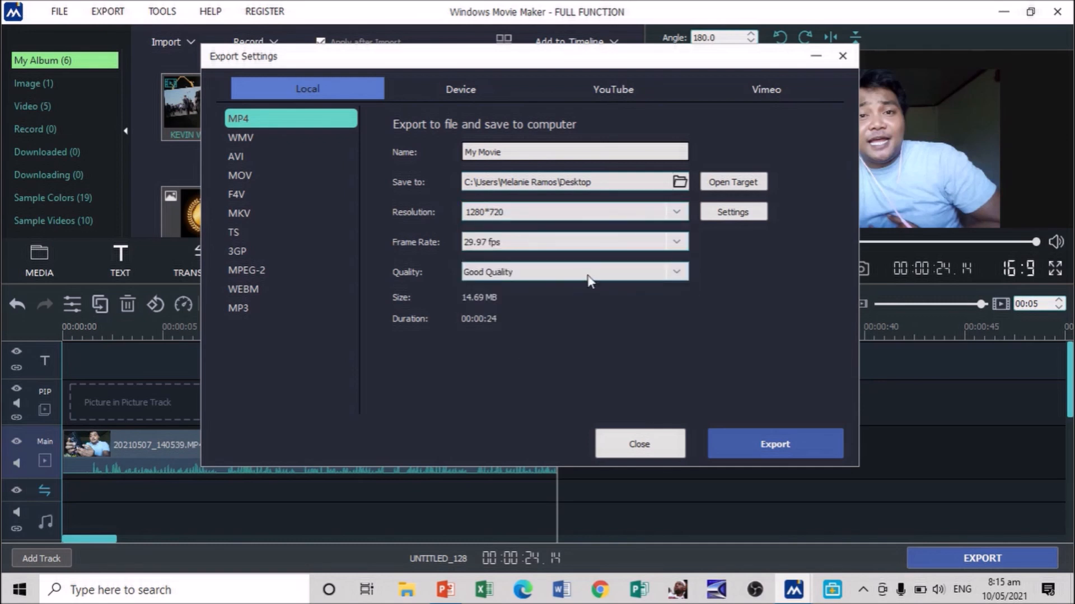
{"action": "left_click", "coordinate": [677, 275]}
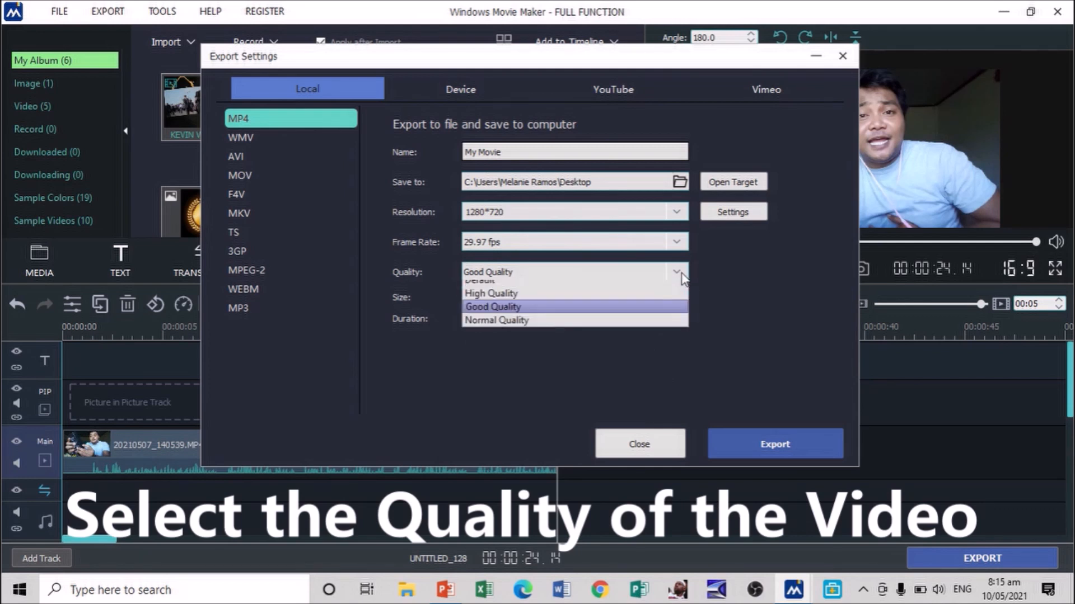
{"action": "left_click", "coordinate": [640, 315]}
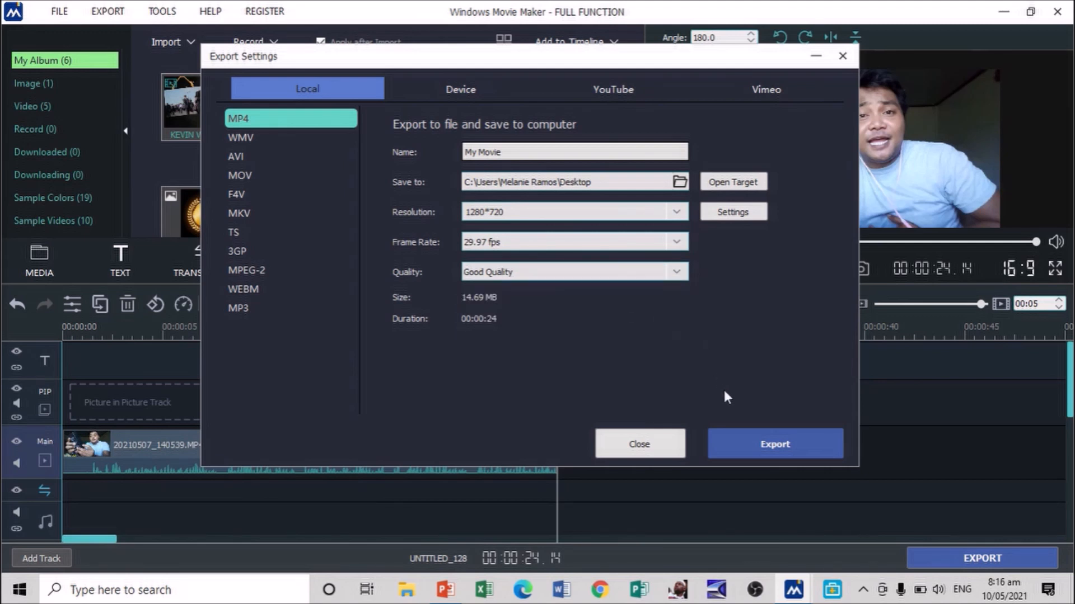
{"action": "left_click", "coordinate": [774, 446]}
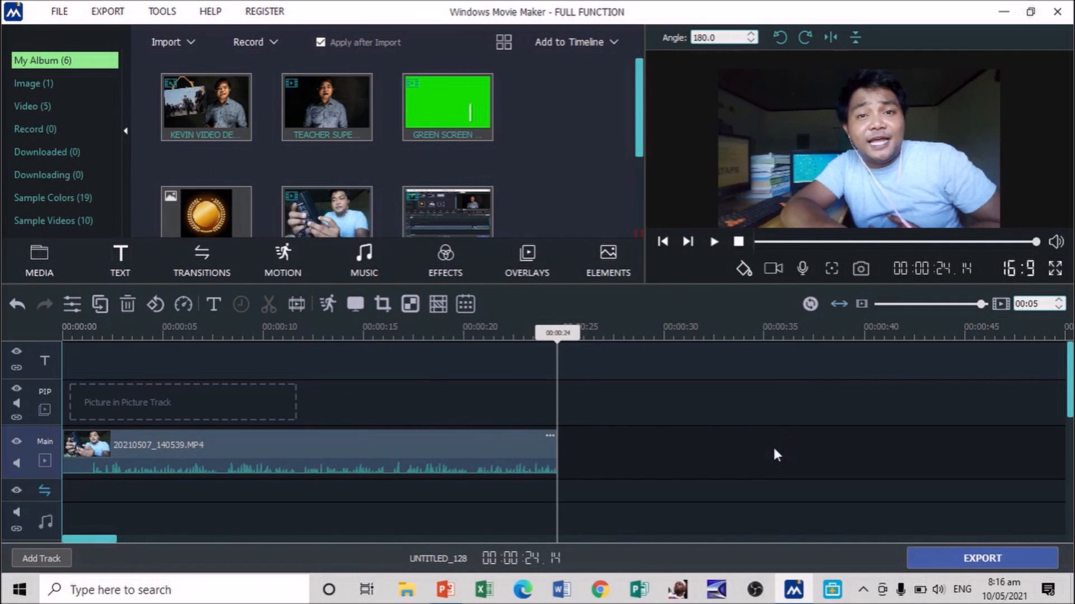